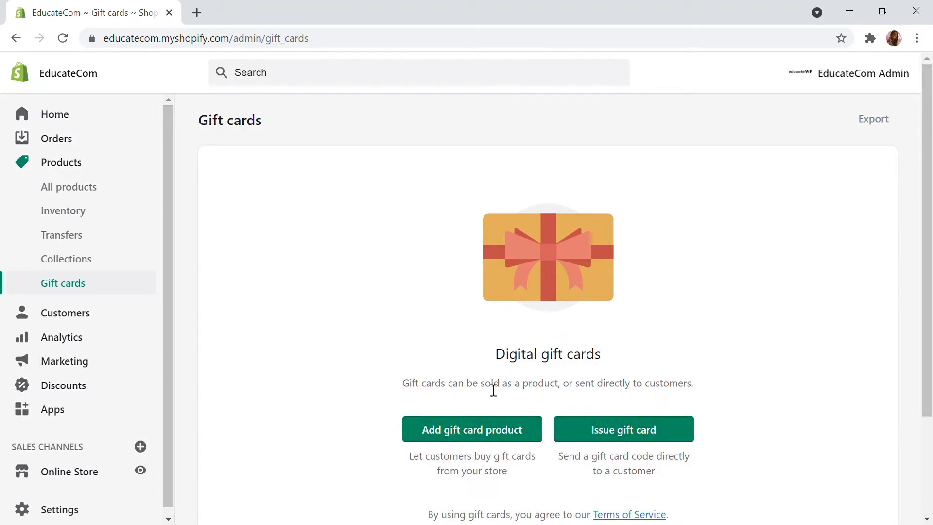
- Start a gift card product titled "Educate Gift Card" with the description beginning "Celebrate every occasion with your loved ones in a special way."
click(511, 435)
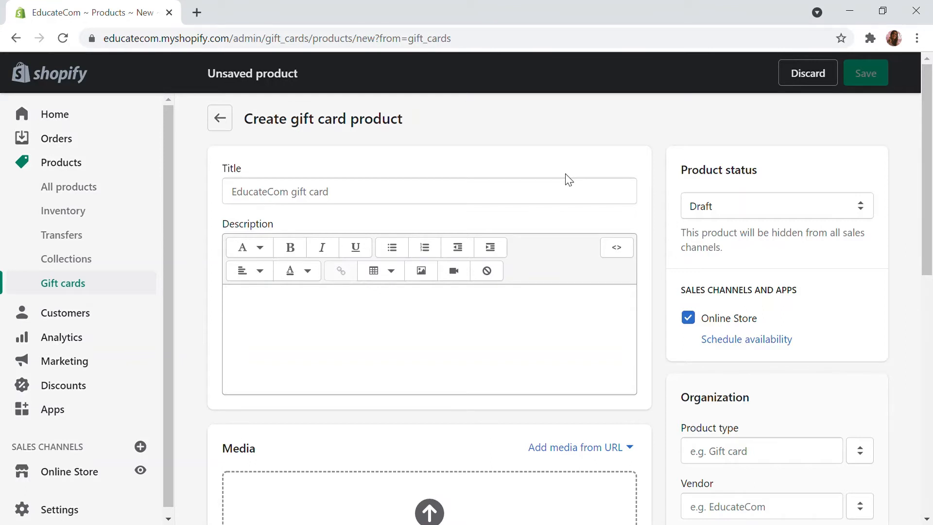
click(296, 192)
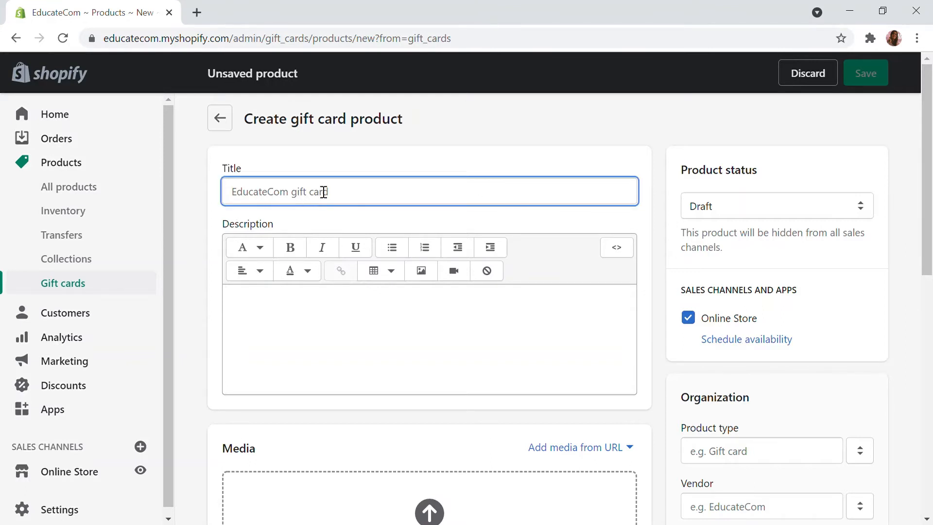
text(Educate)
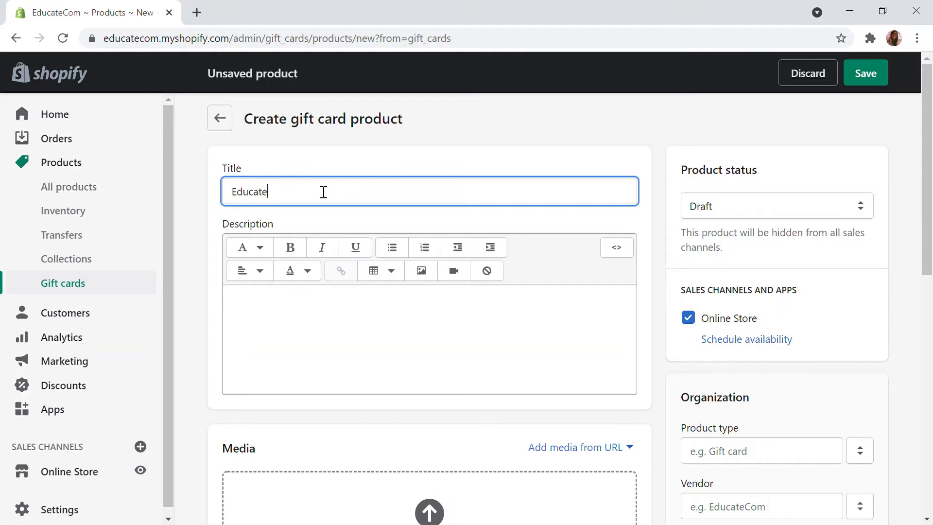
text( Gift Card)
click(301, 305)
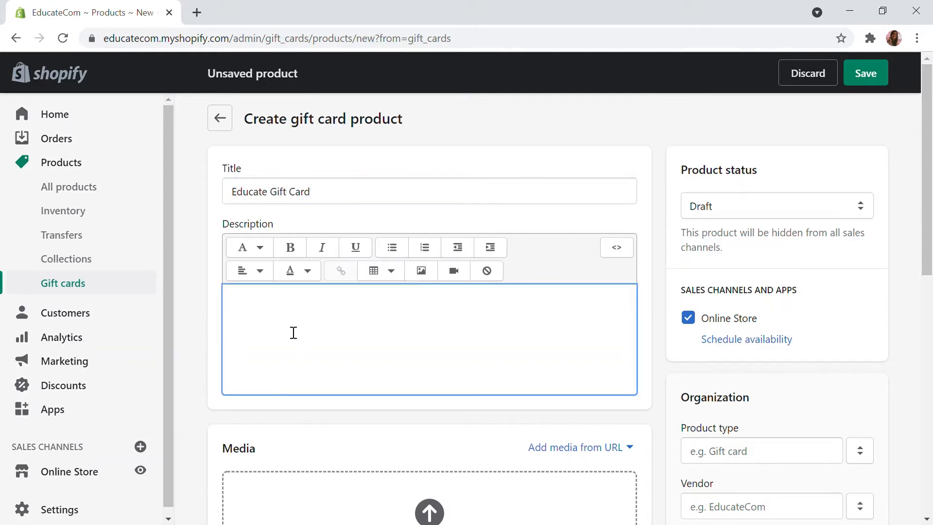
text(Celebrate every occasion with your loved ones in a special way. Amazon India brings to you amazing email gift cards, gift boxes, greeting cards and other easy gifting ideas for every occasion such as anniversaries, birthdays, weddings, festivals and more.)
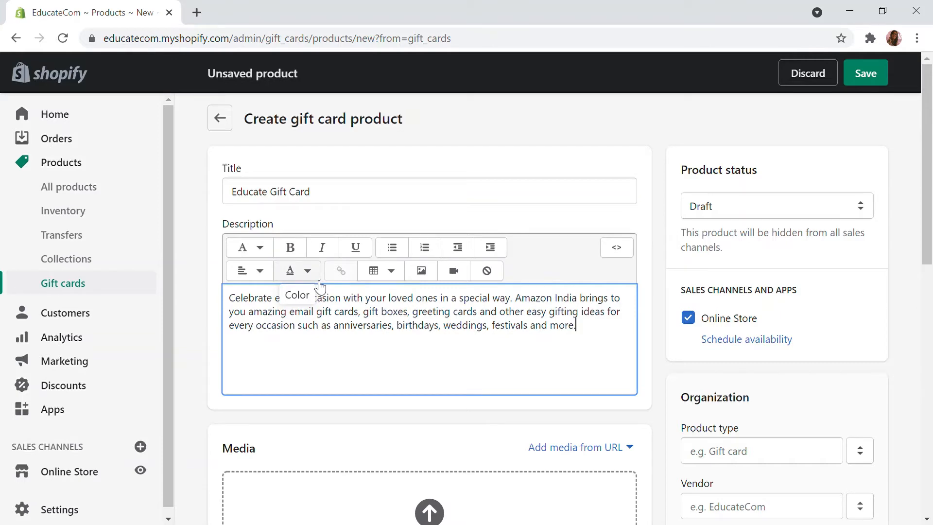
- Upload the gold gift card image to the product's media
scroll(371, 221, down, 3)
scroll(377, 231, up, 3)
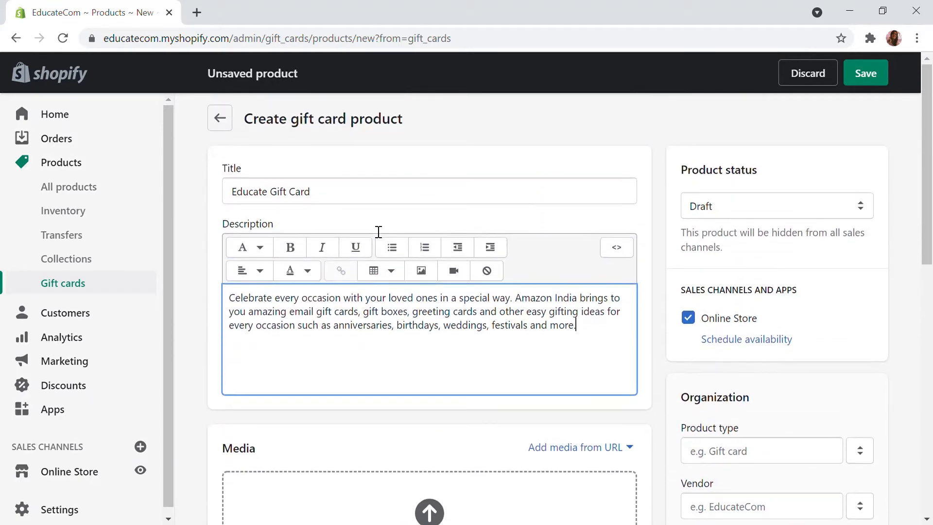
scroll(399, 257, down, 3)
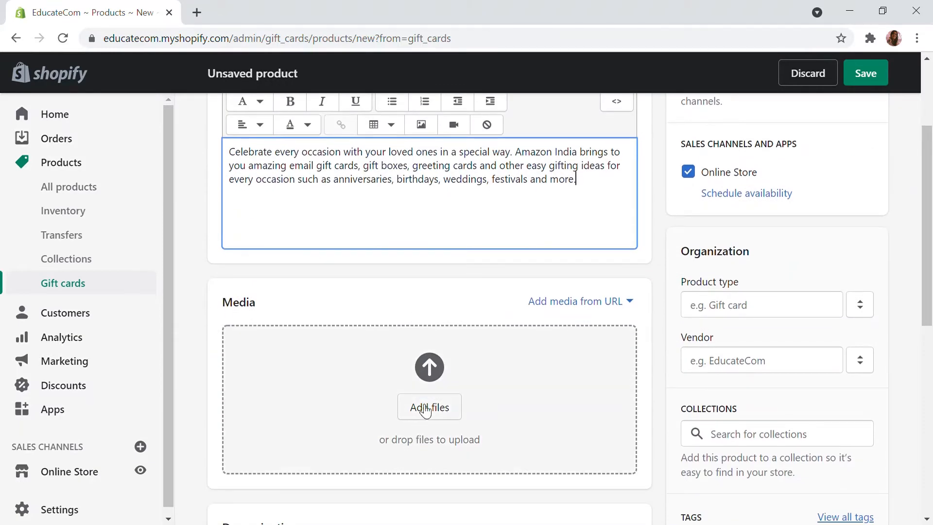
click(425, 408)
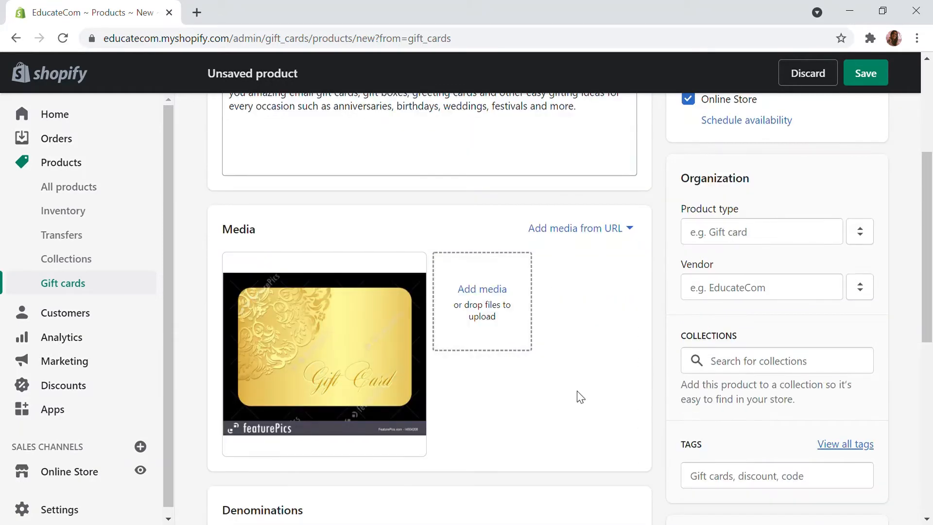
- Set the first two gift card denominations to ₹500.00 and ₹1,000.00
scroll(579, 391, down, 6)
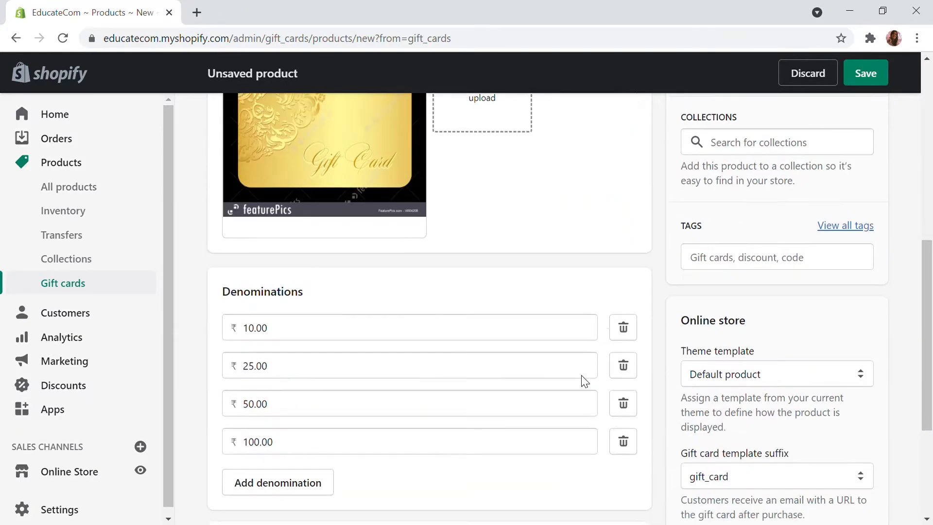
scroll(399, 334, down, 2)
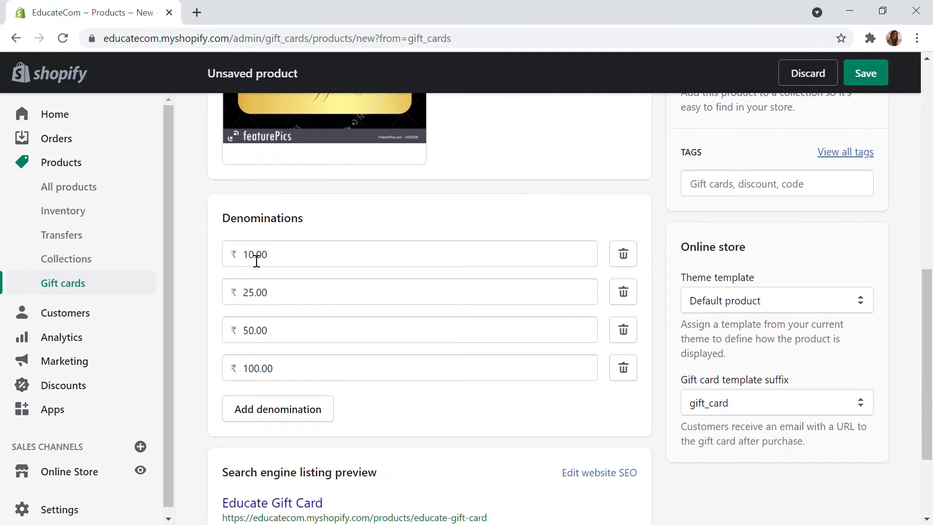
click(262, 263)
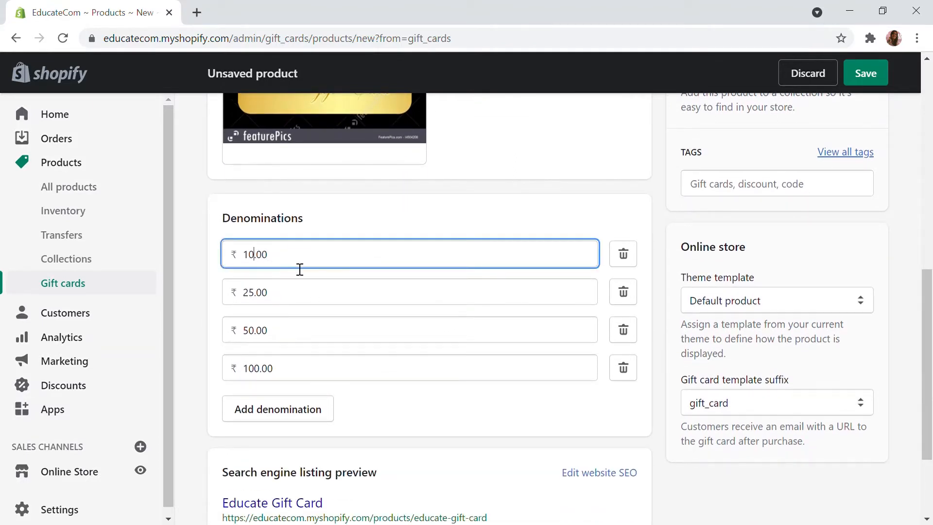
key(BackSpace)
key(BackSpace)
text(500)
click(255, 294)
key(BackSpace)
key(BackSpace)
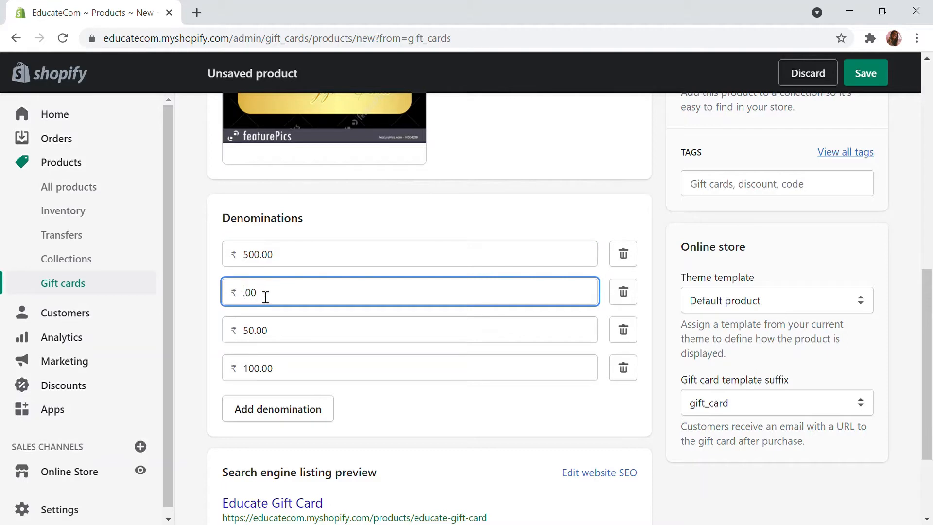
text(1000.)
- Set the third and fourth gift card denominations to ₹2,500.00 and ₹5,000.00, leaving no extra empty denomination
click(262, 336)
text(2,5)
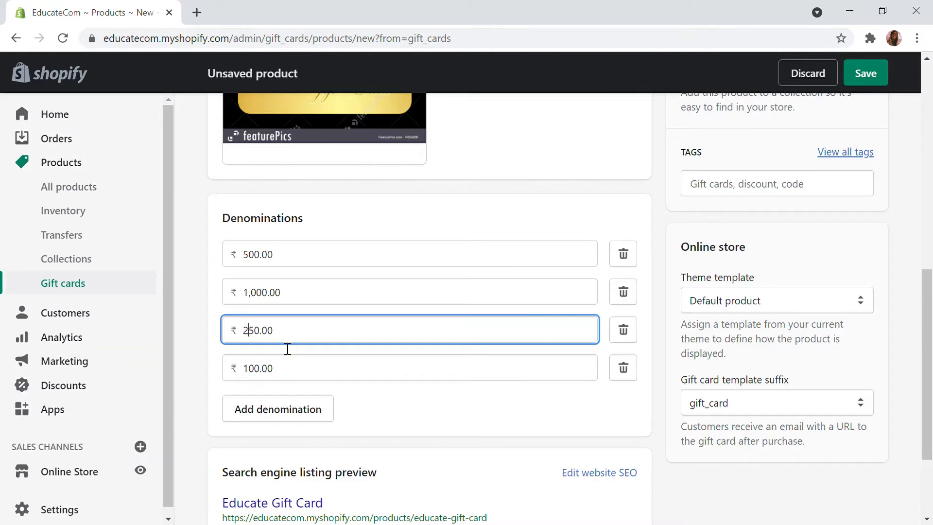
text(0)
click(265, 375)
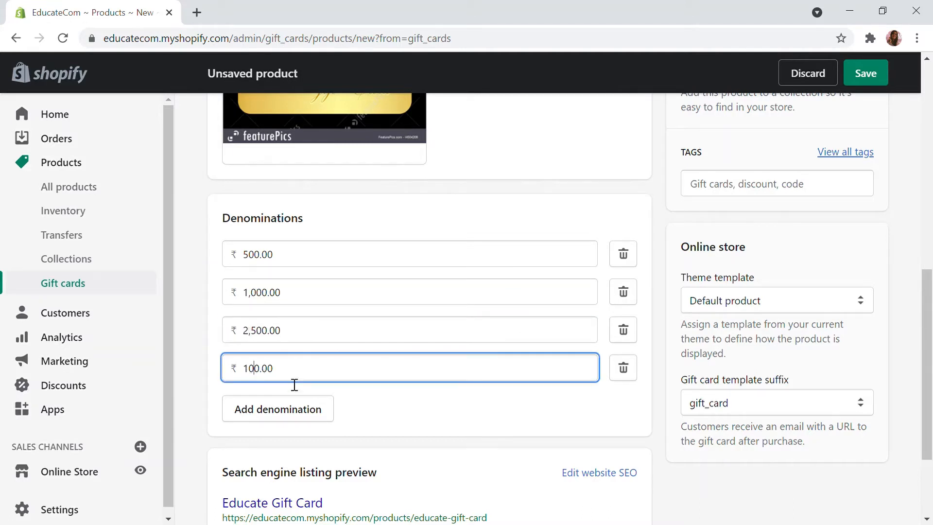
key(BackSpace)
text(5,00)
click(324, 417)
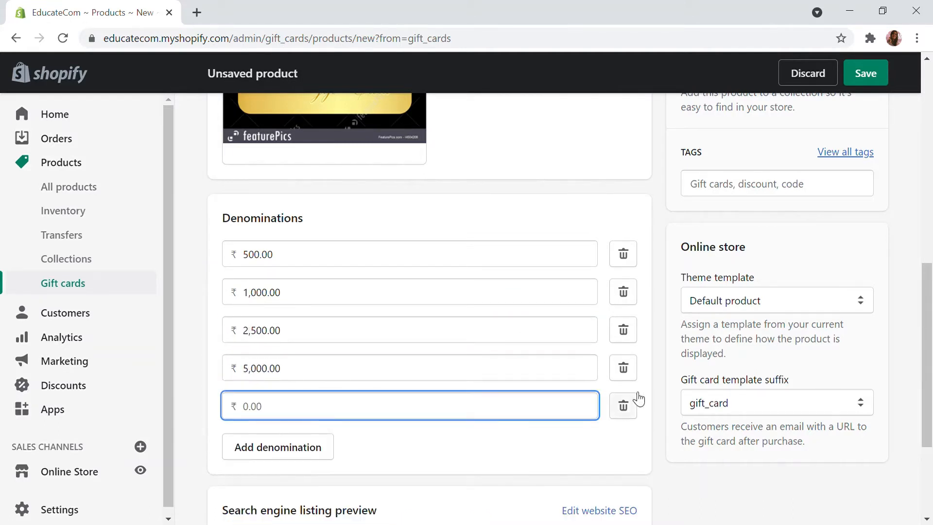
click(632, 412)
- Change the gift card product's status to Active
scroll(467, 389, up, 8)
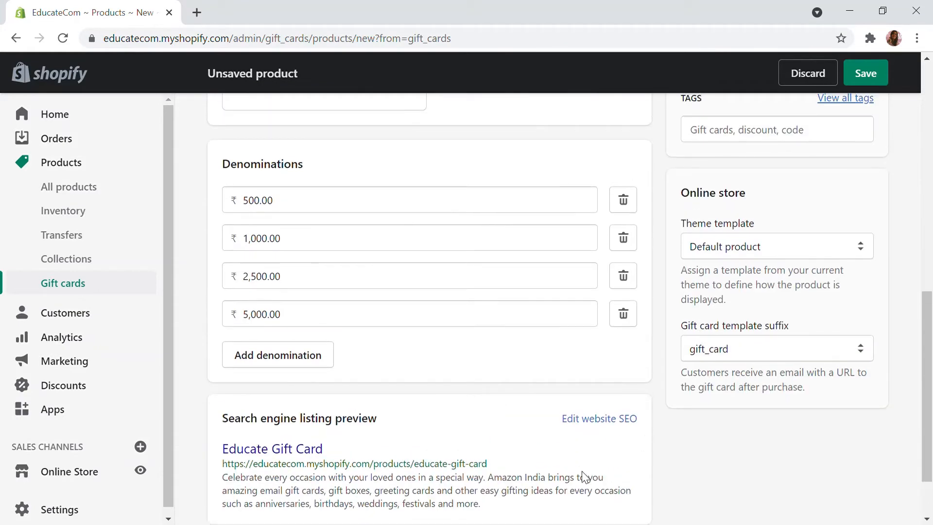
scroll(586, 478, up, 5)
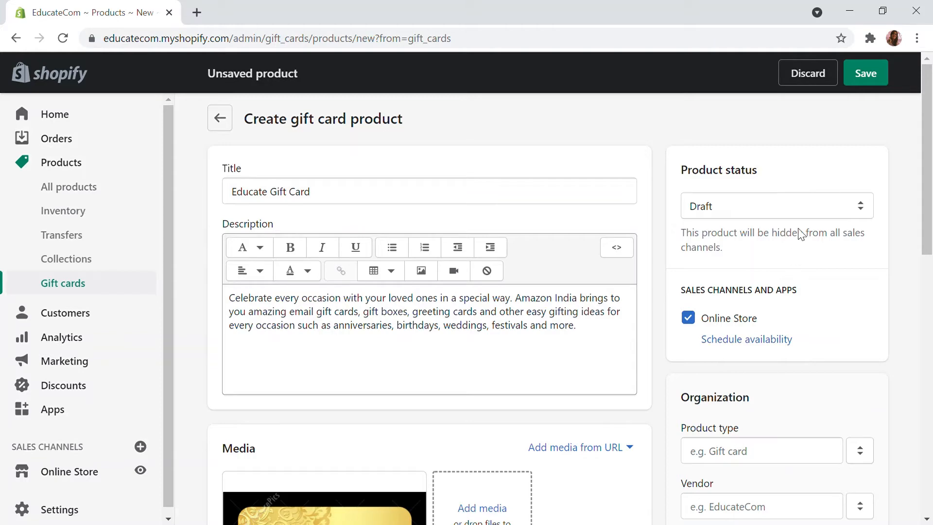
click(805, 214)
click(769, 220)
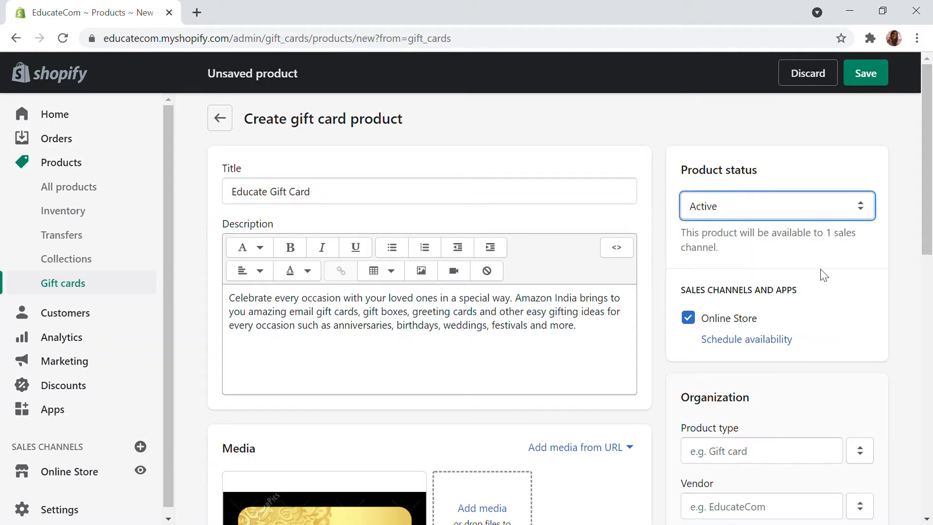
- Add "Gift Card" as the product type in the product's organization details
scroll(823, 276, down, 4)
scroll(822, 282, up, 1)
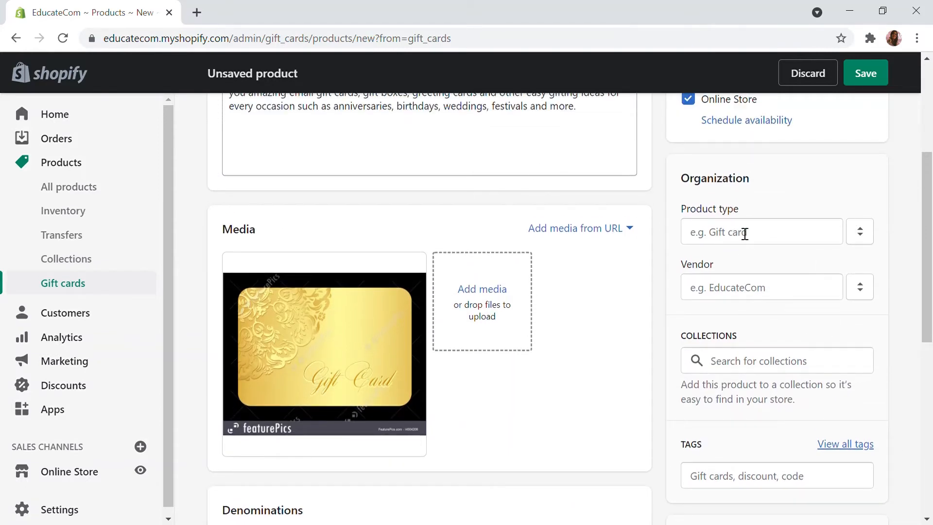
click(759, 243)
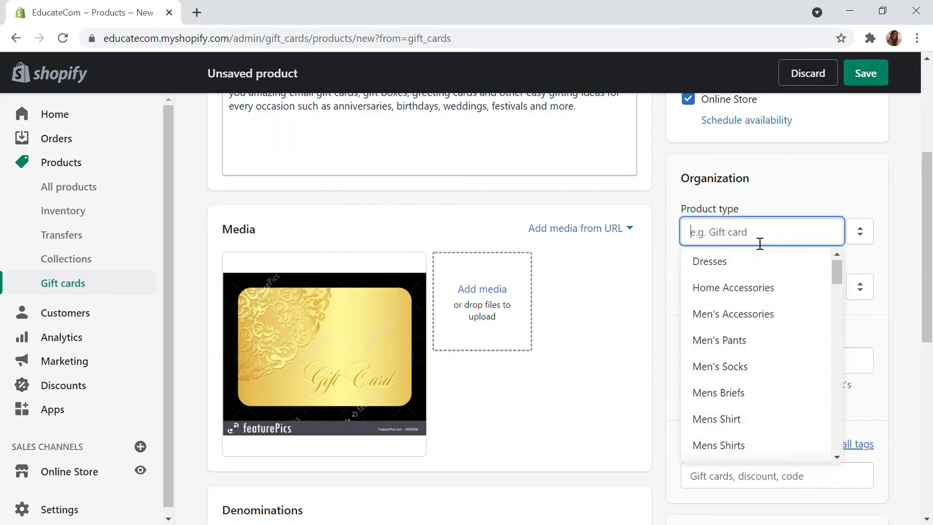
text(Gi)
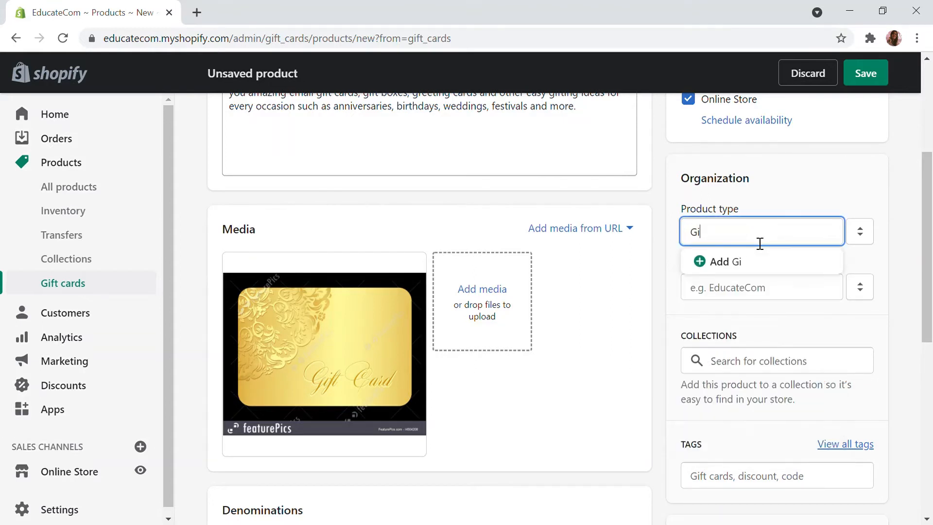
text(ft Card)
click(733, 261)
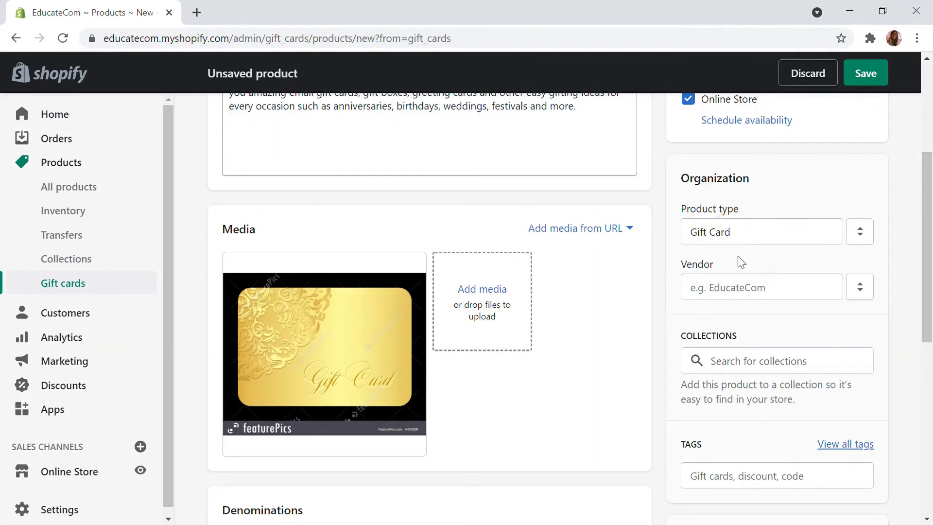
- Enter "Educateecomm" as the gift card product's vendor
click(737, 294)
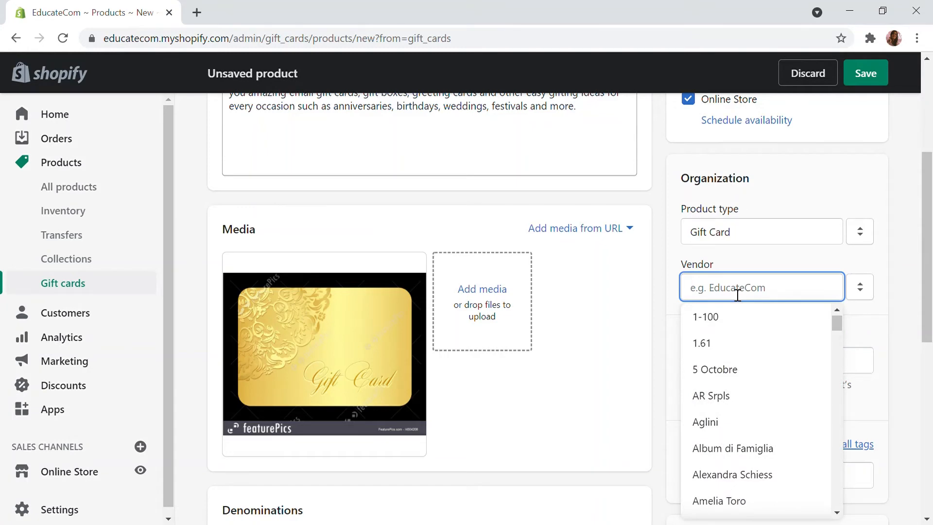
text(Educa)
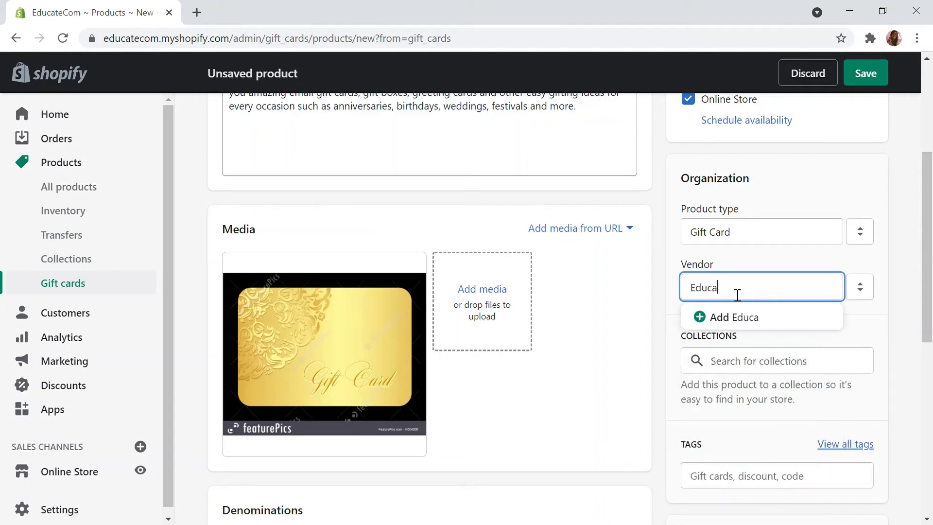
text(teecomm)
click(733, 369)
- Tag the gift card product with "Gift Card", "Discount Code" and "Credit Code"
scroll(729, 360, down, 5)
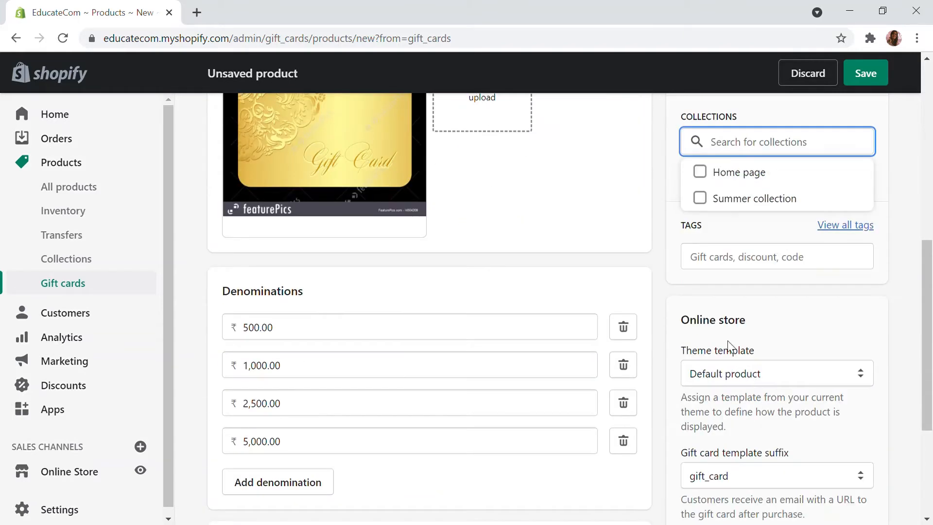
scroll(729, 340, up, 2)
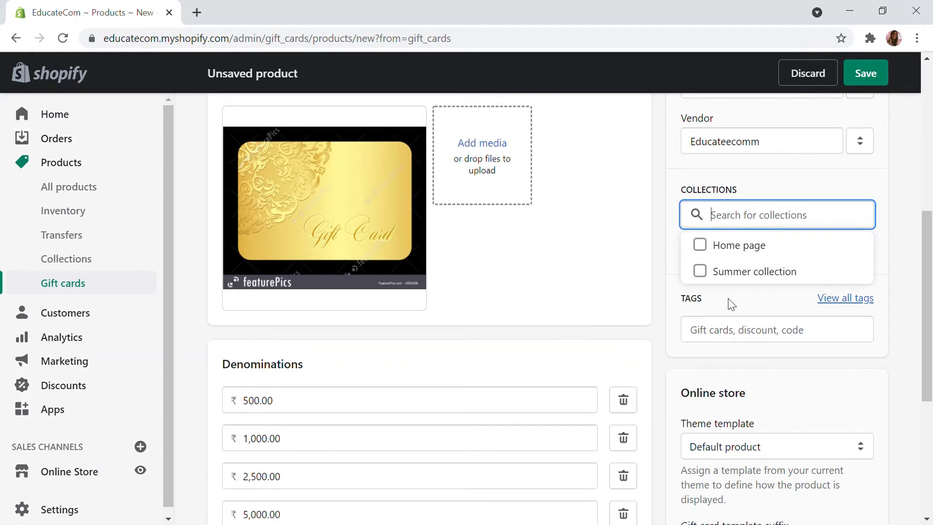
click(738, 339)
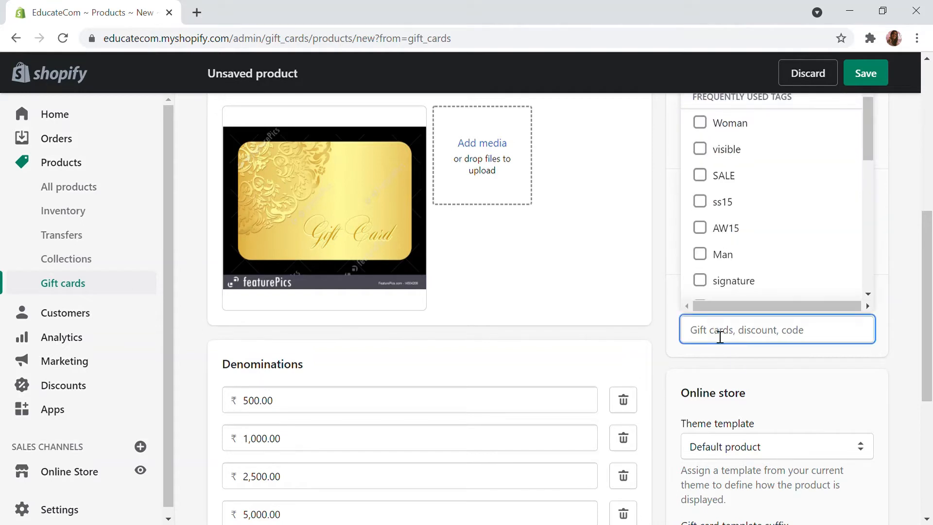
click(657, 334)
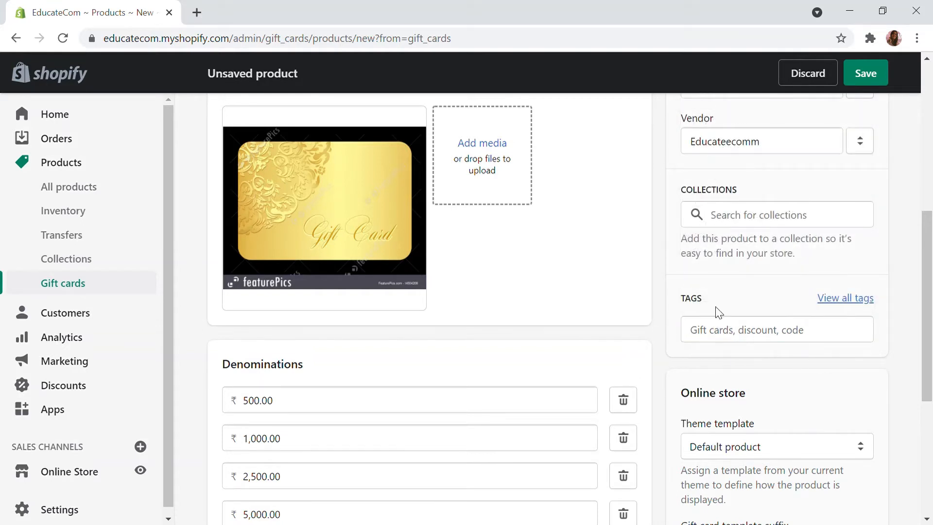
click(740, 337)
text(Gi)
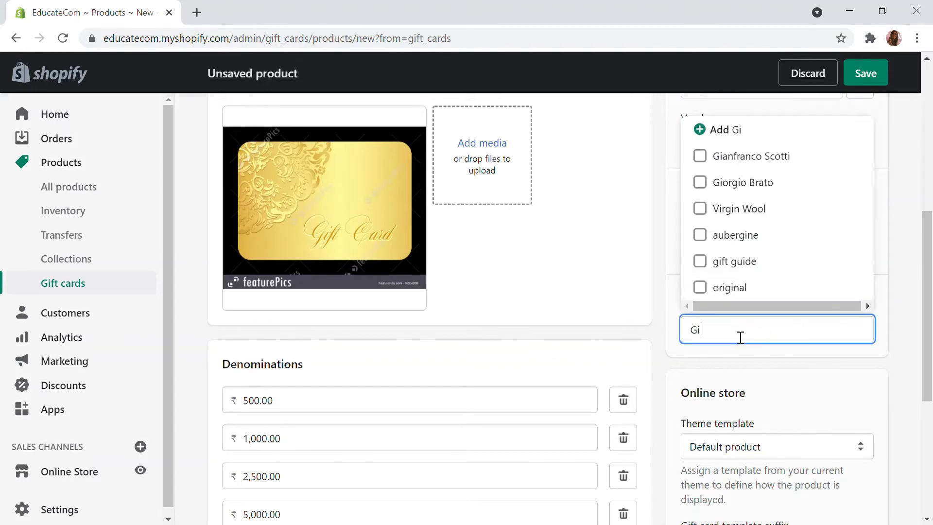
text(ft Card)
key(Return)
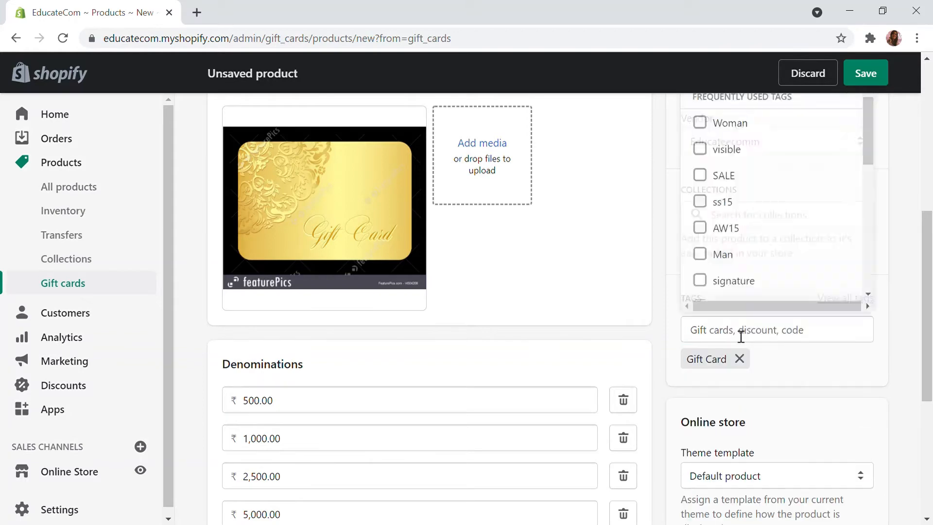
text(D)
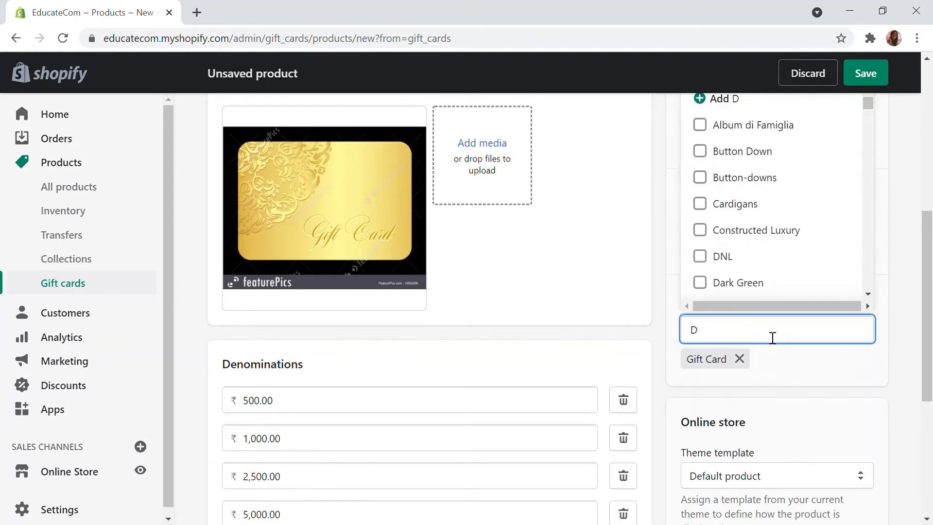
text(iscount Code)
key(Return)
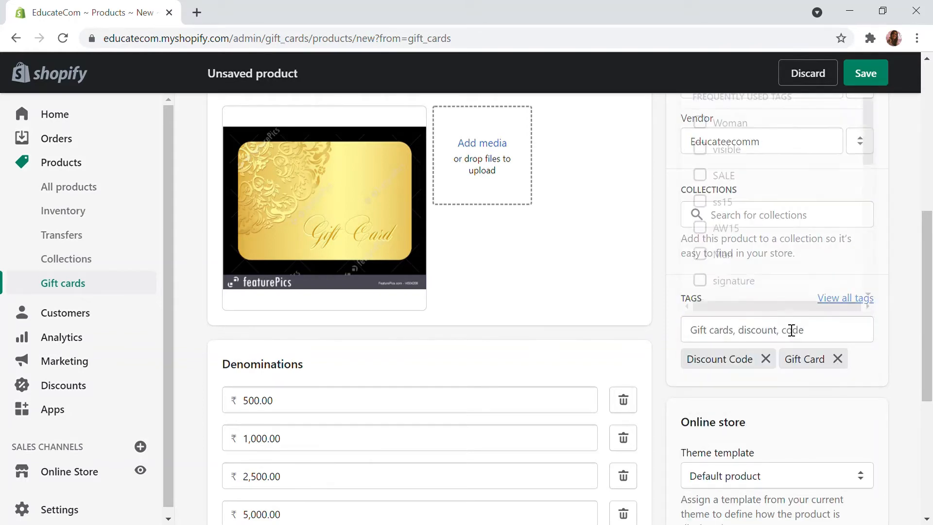
text(Credit Code)
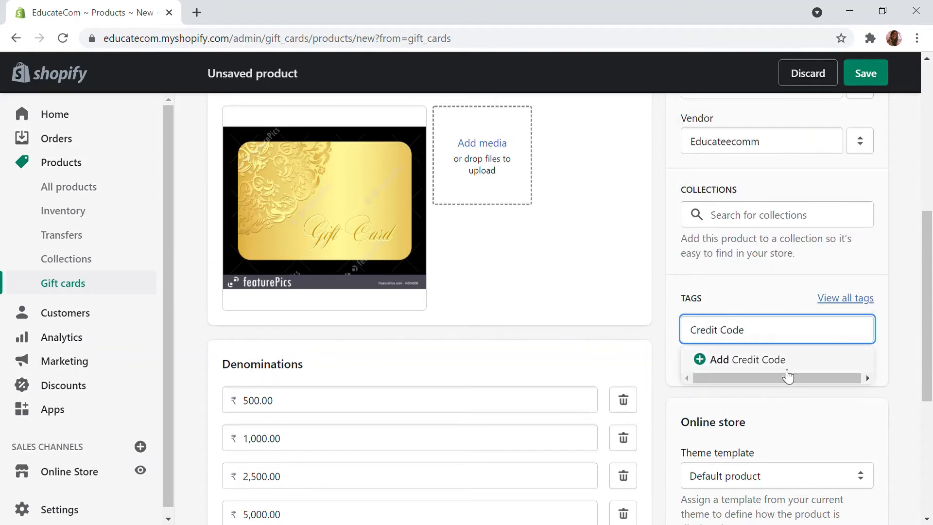
key(Return)
scroll(816, 372, down, 2)
scroll(814, 371, up, 1)
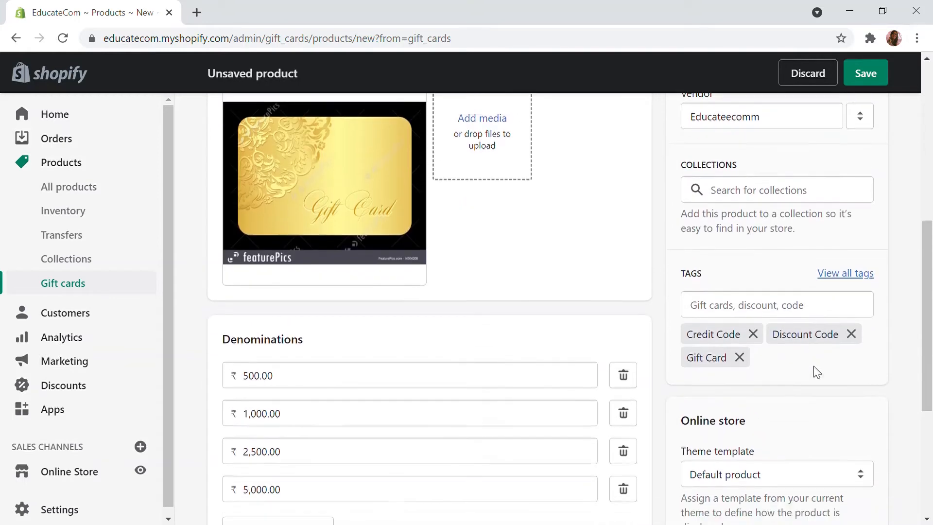
scroll(816, 371, down, 5)
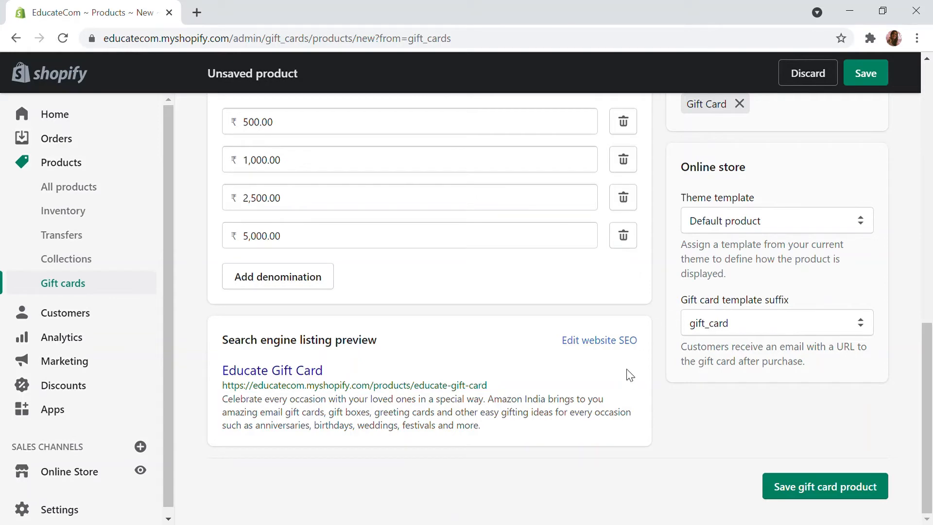
- Save the new gift card product
scroll(641, 436, up, 15)
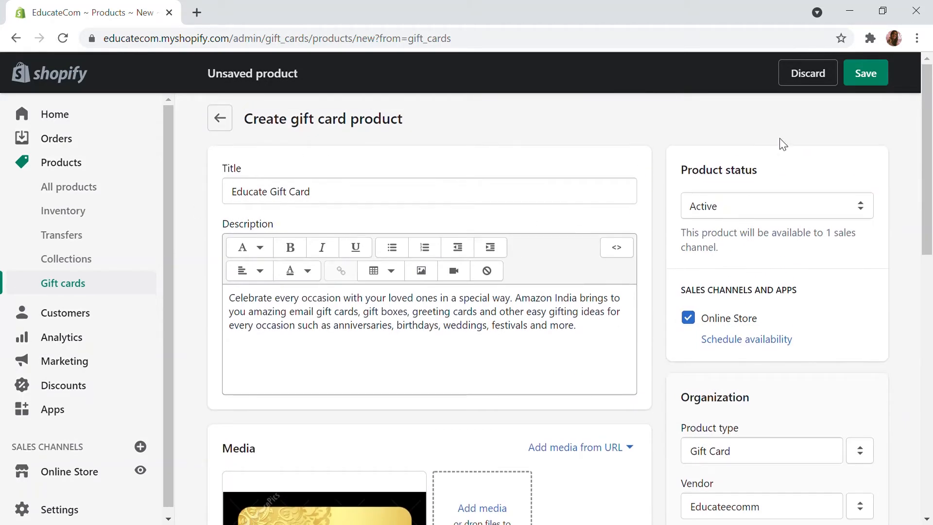
click(869, 62)
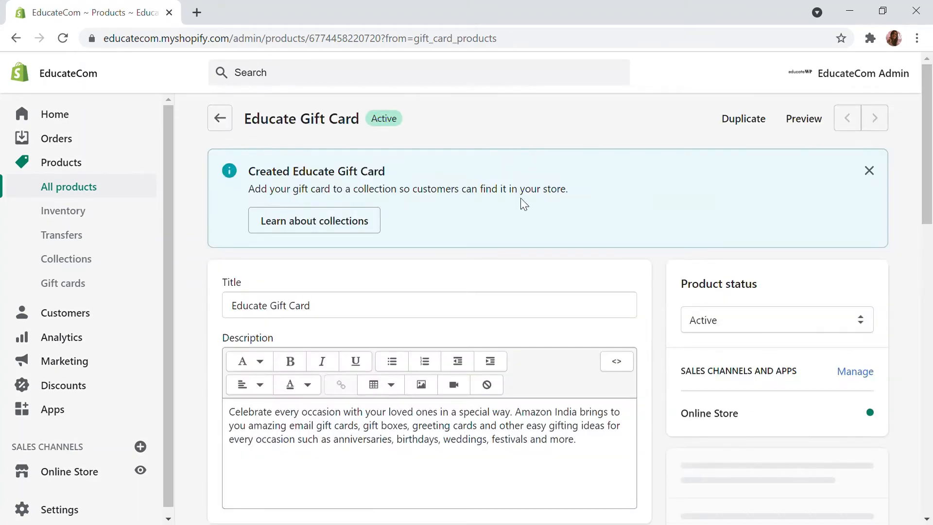
- Add a variant with the denomination 10000 to the Educate Gift Card product and save it
scroll(581, 308, down, 10)
scroll(581, 310, up, 3)
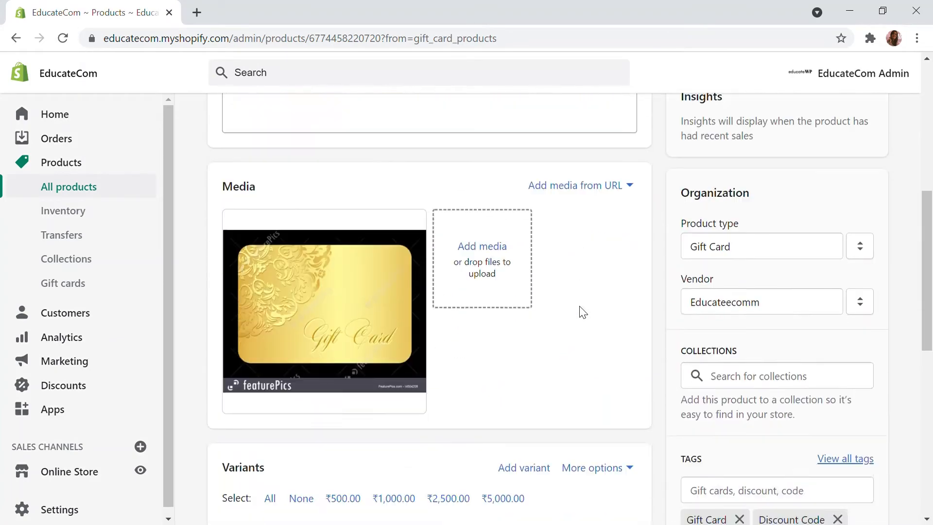
scroll(581, 311, down, 4)
scroll(560, 301, down, 2)
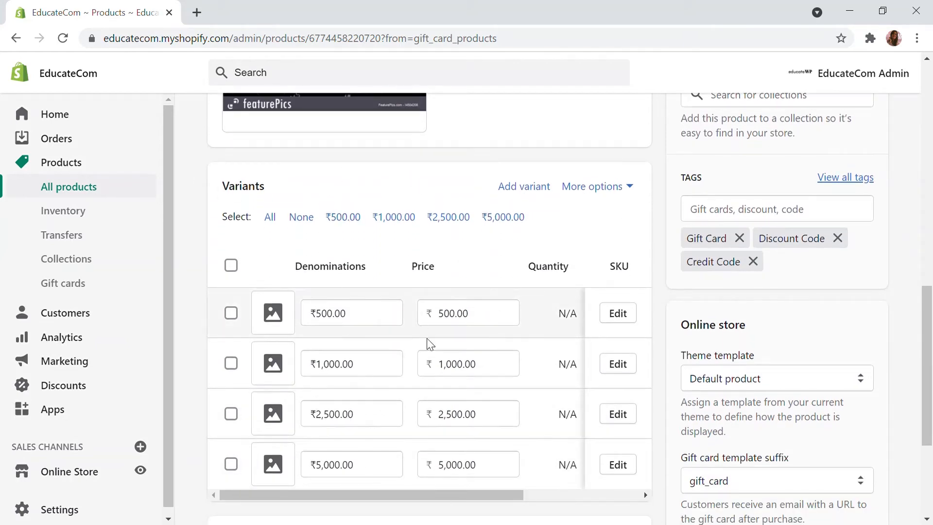
scroll(476, 362, down, 2)
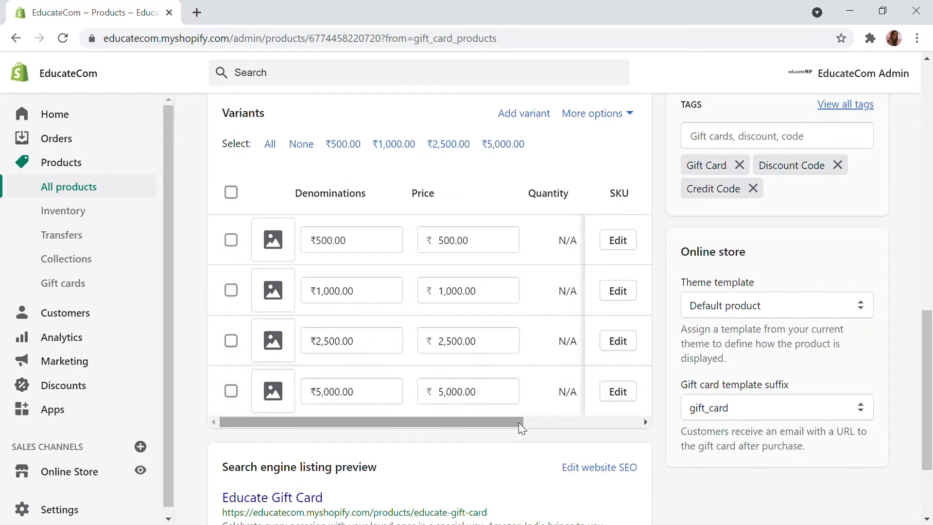
drag(523, 423, 437, 414)
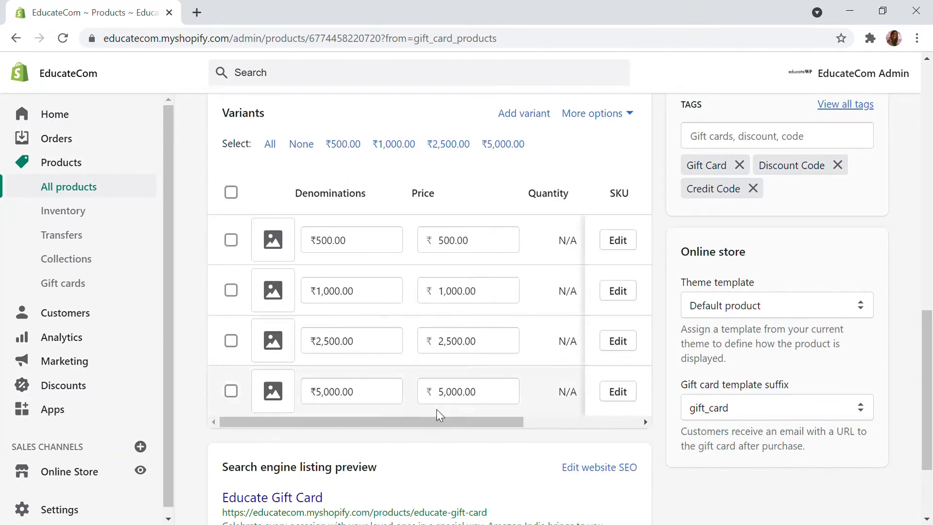
click(530, 116)
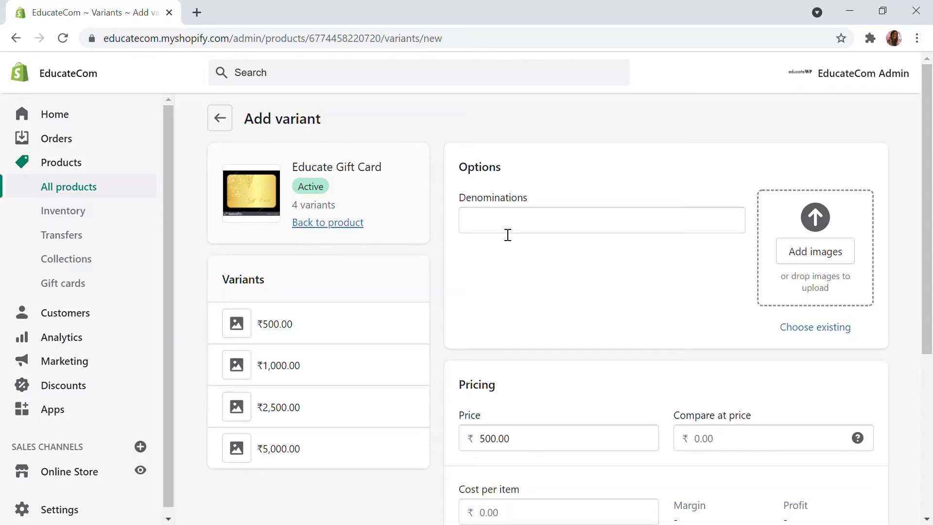
scroll(496, 217, down, 3)
scroll(497, 217, up, 3)
click(489, 216)
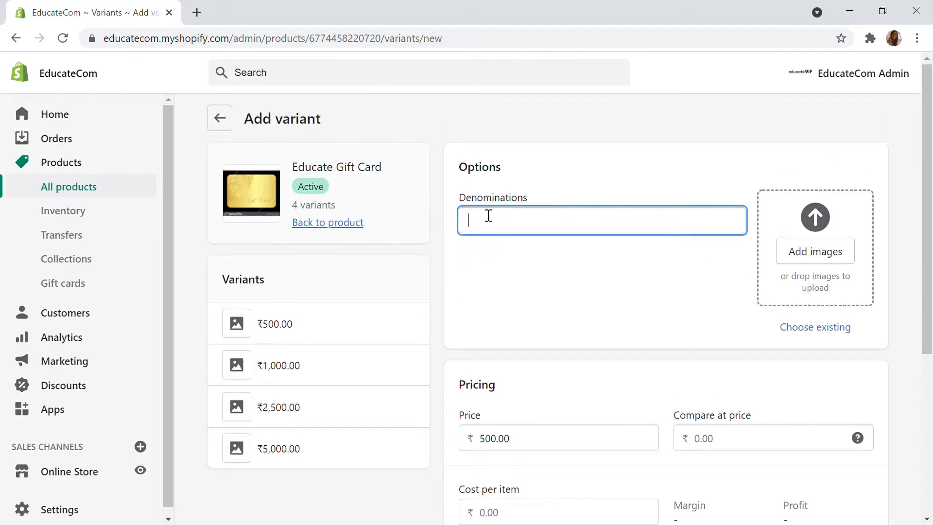
text(10000)
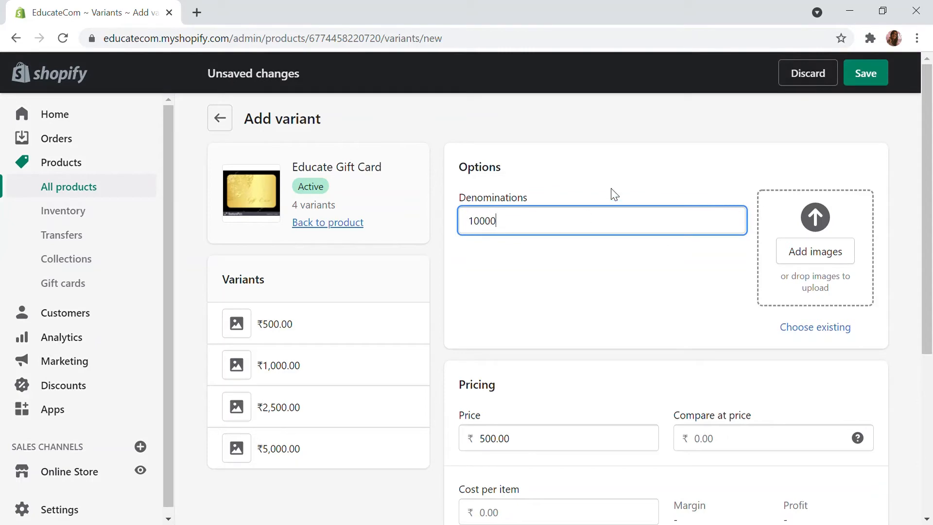
scroll(613, 209, down, 5)
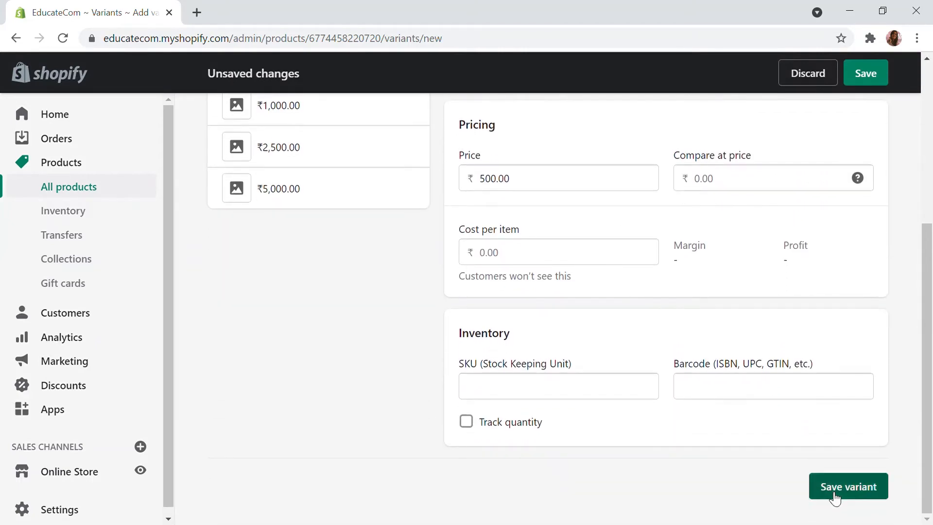
click(835, 487)
scroll(602, 291, up, 5)
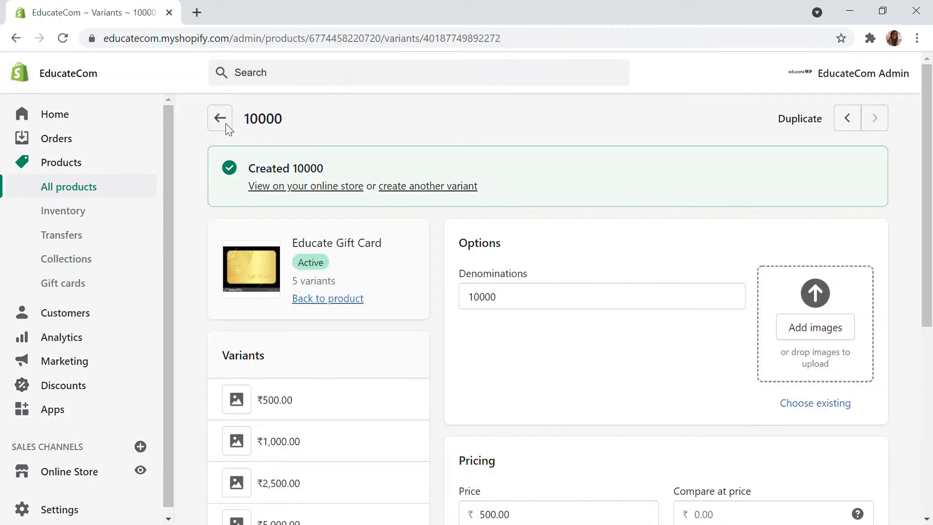
- Return to the gift card product, try rearranging its denominations in the variant reordering dialog, and save the order
click(227, 125)
scroll(503, 309, down, 10)
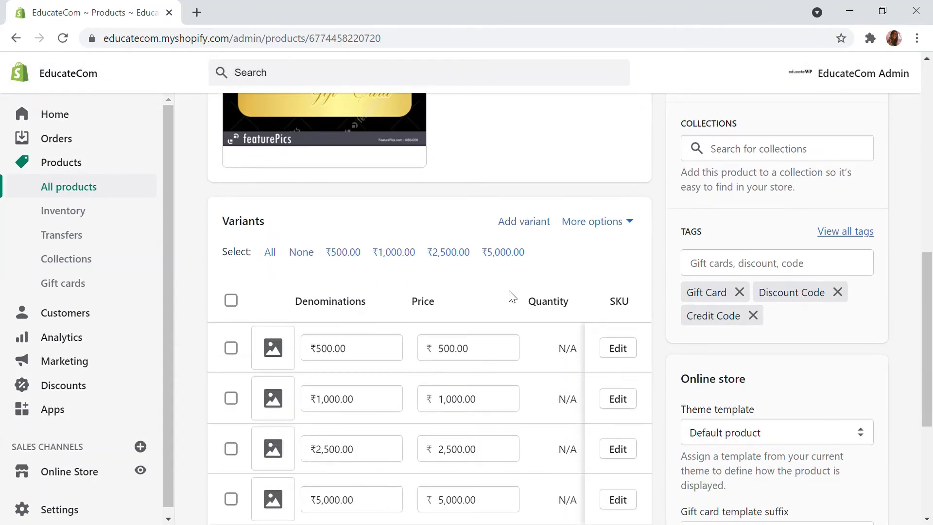
click(593, 223)
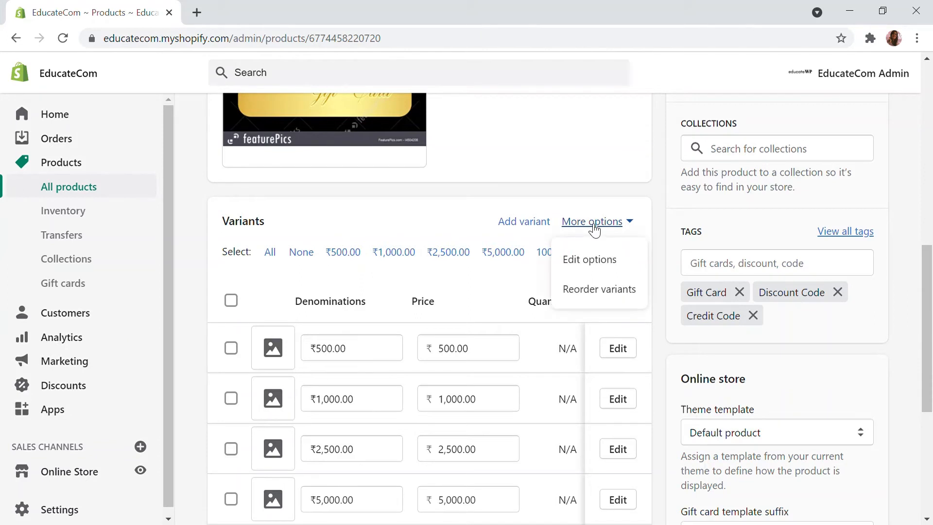
click(594, 227)
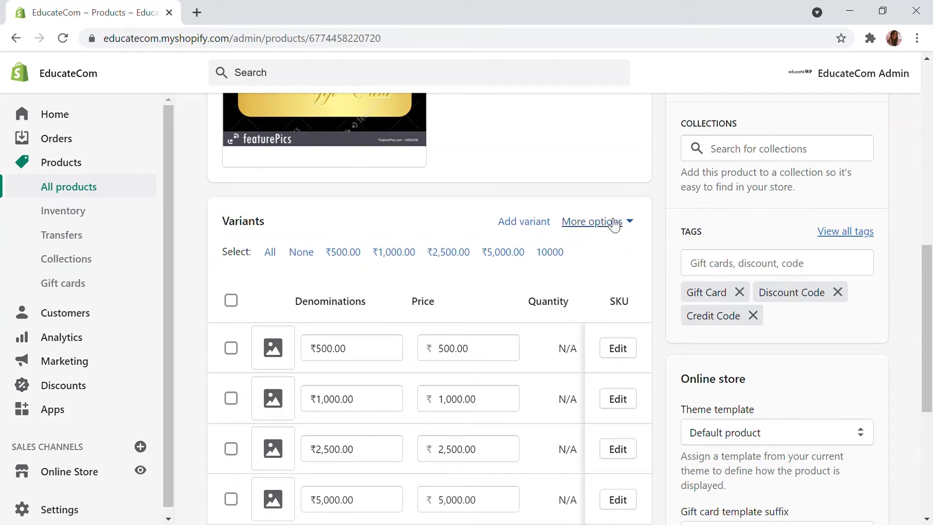
click(615, 225)
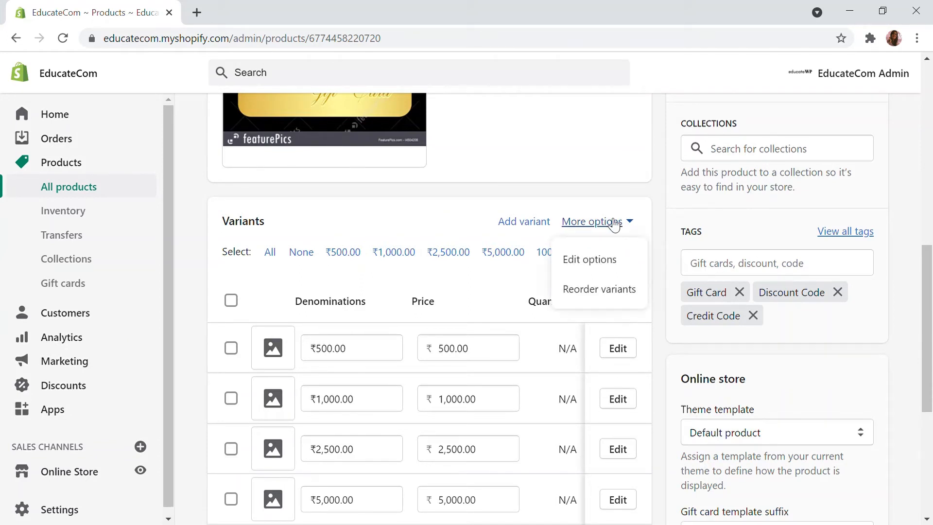
click(617, 287)
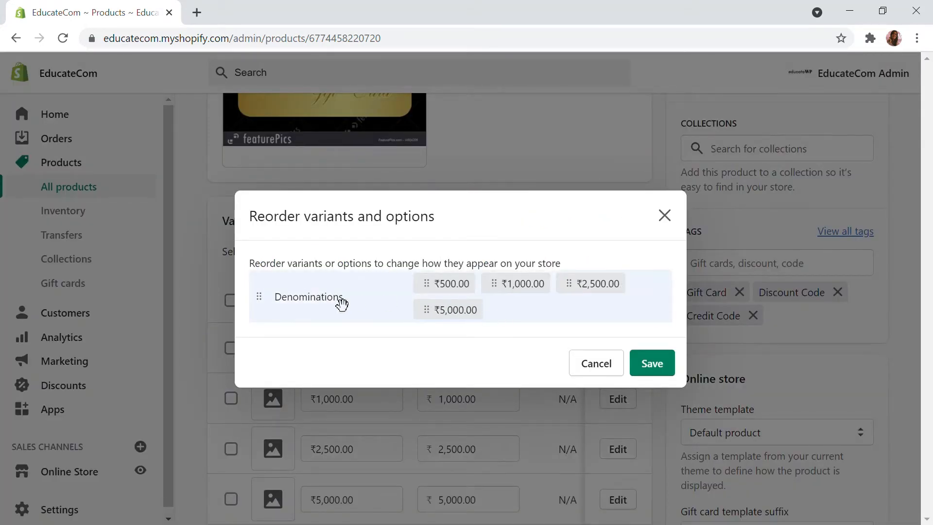
drag(459, 319, 549, 324)
drag(593, 306, 451, 318)
drag(623, 297, 448, 316)
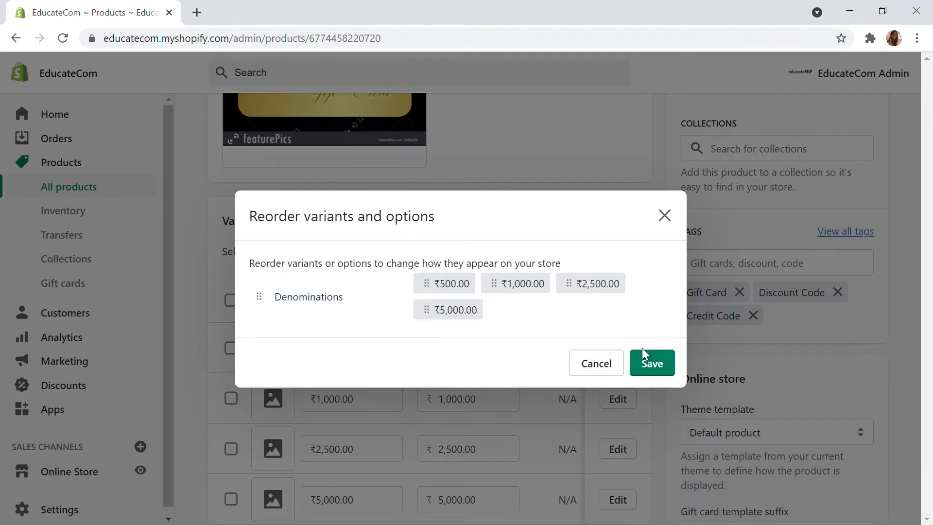
click(651, 360)
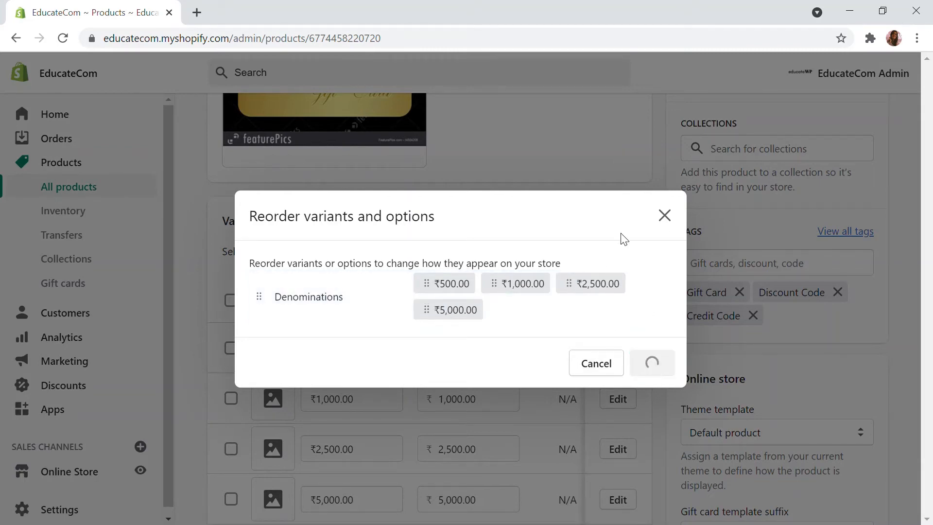
- Preview the Educate Gift Card product in the online store with the ₹1,000.00 denomination selected, then close the preview
scroll(610, 264, down, 3)
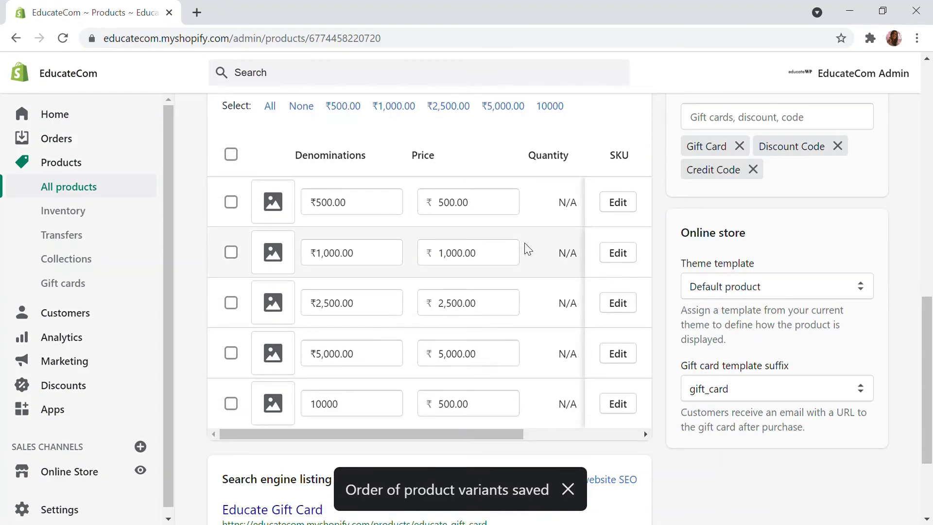
scroll(524, 243, up, 2)
scroll(524, 243, down, 5)
scroll(523, 245, up, 6)
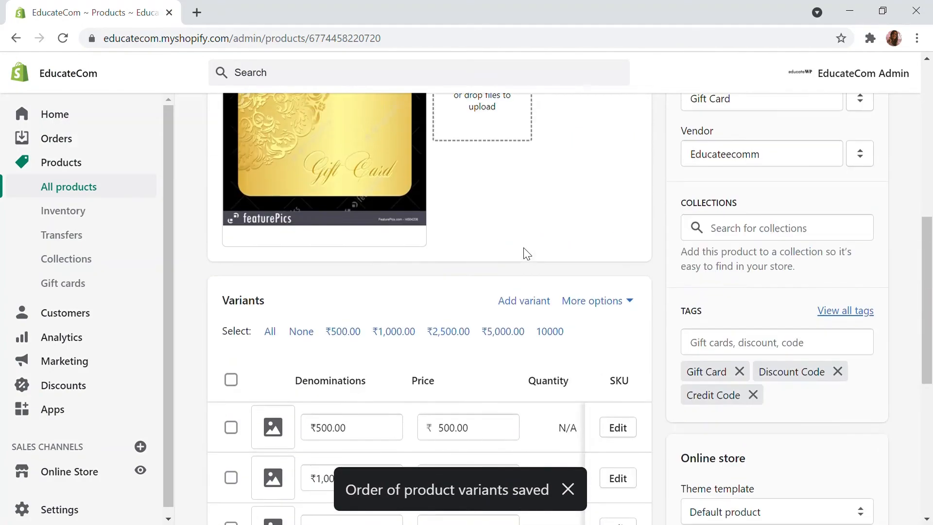
scroll(523, 247, up, 8)
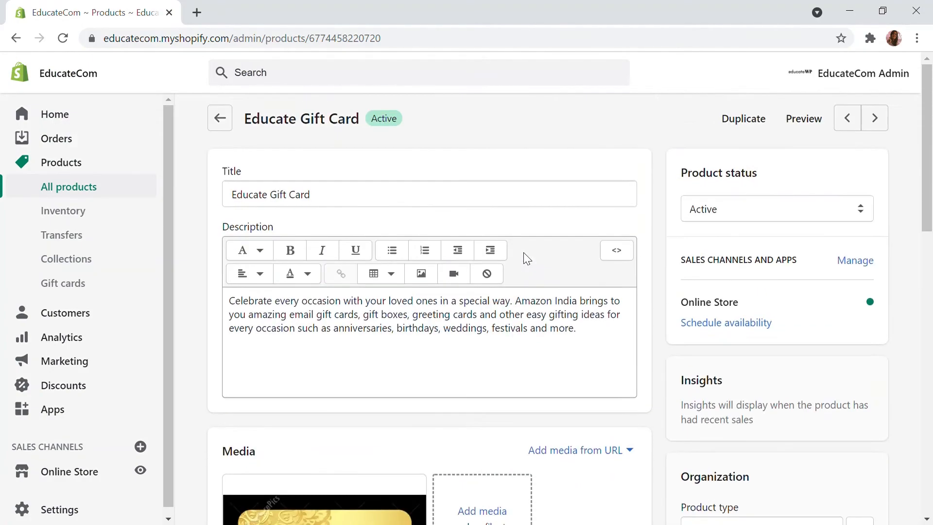
click(219, 118)
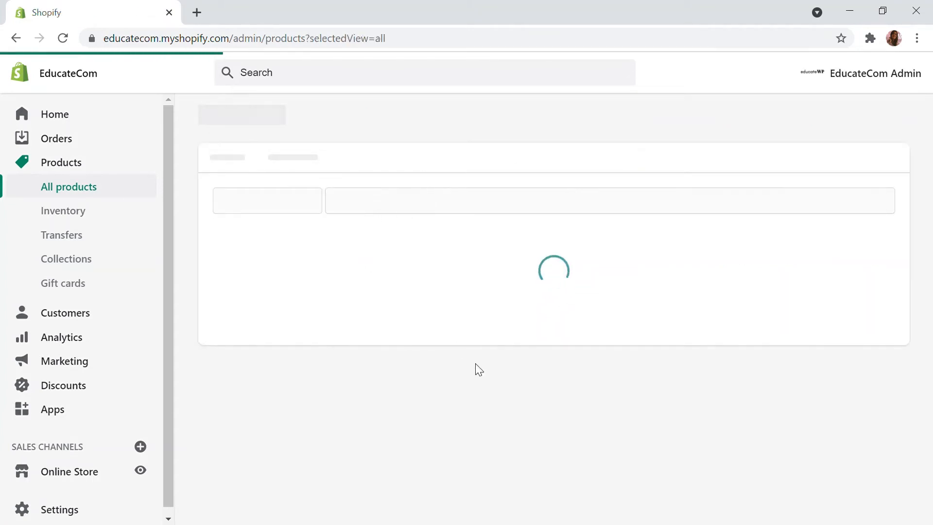
click(402, 333)
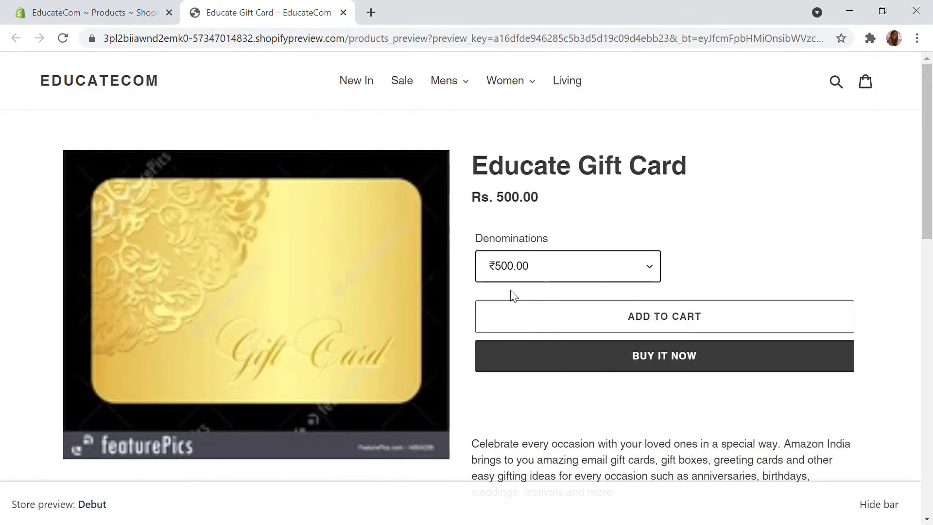
click(526, 310)
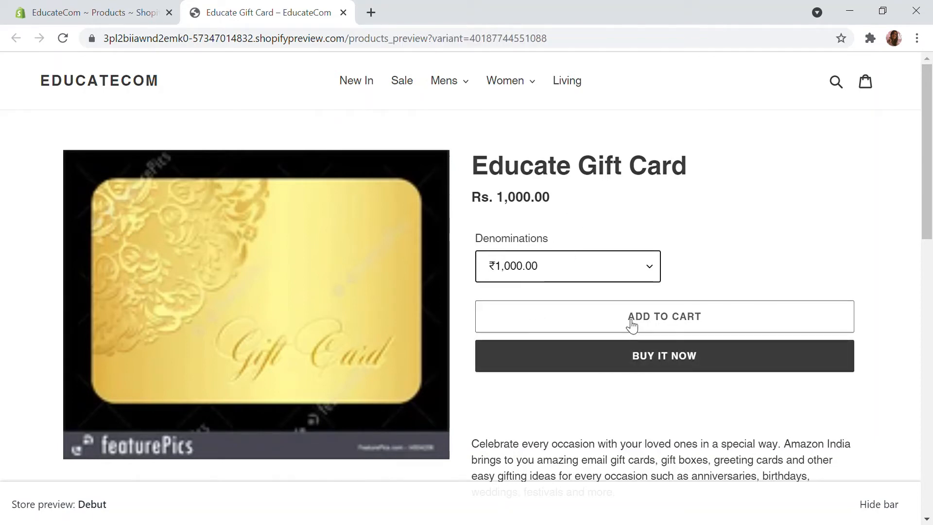
scroll(635, 252, down, 3)
scroll(636, 251, up, 3)
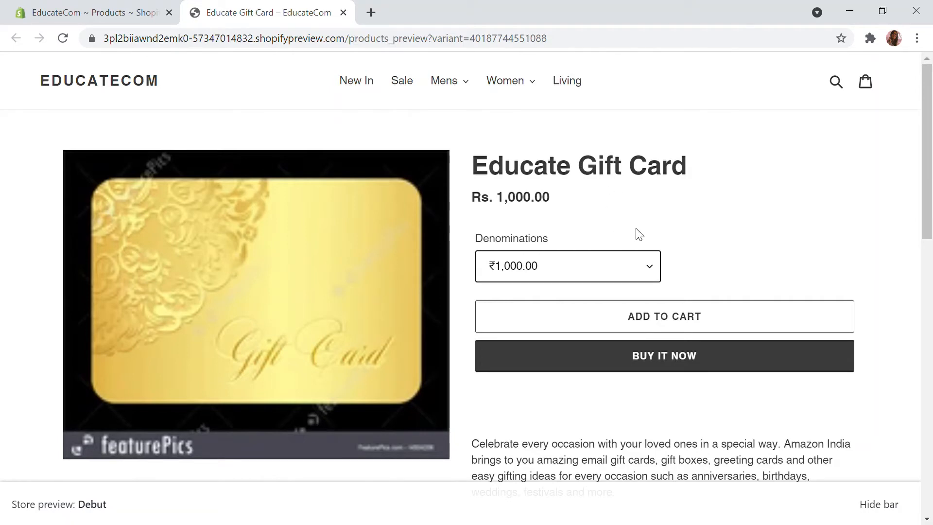
key(ctrl+w)
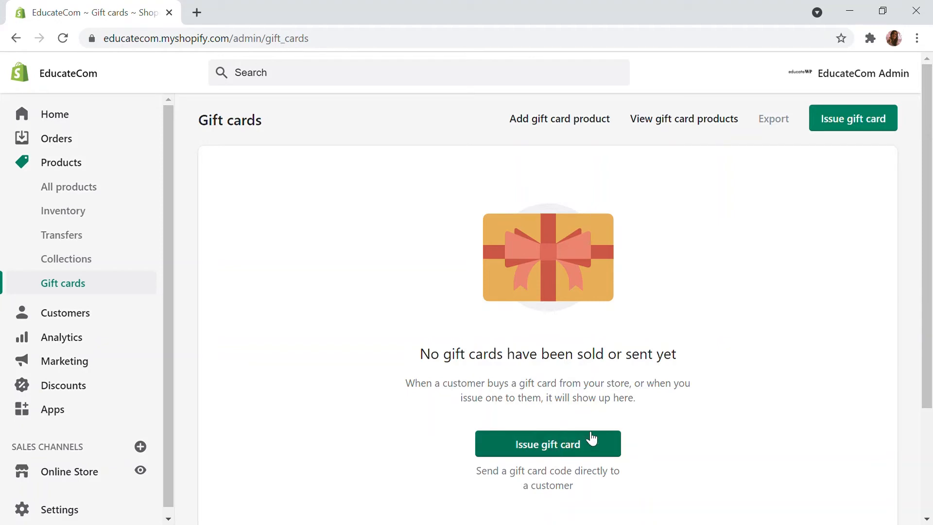
- Start issuing a gift card and set its initial value to Rs. 150.00
click(611, 448)
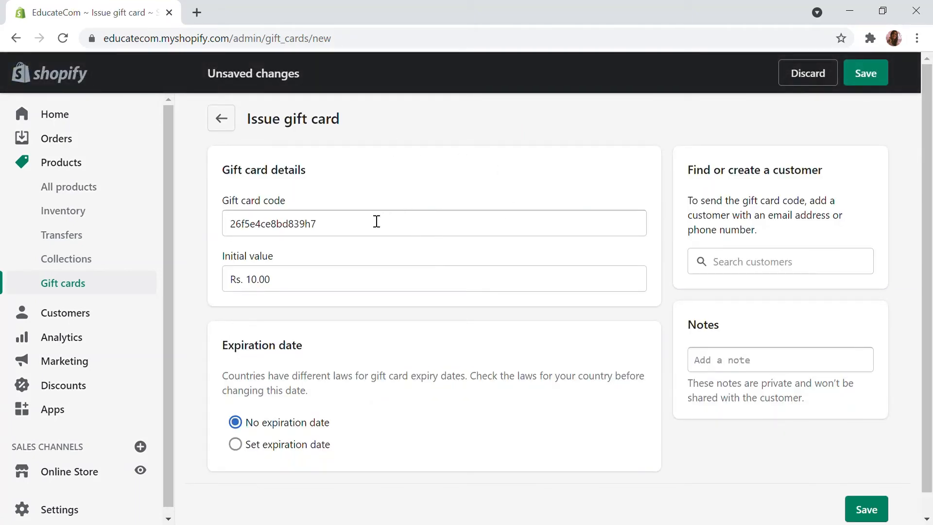
click(348, 231)
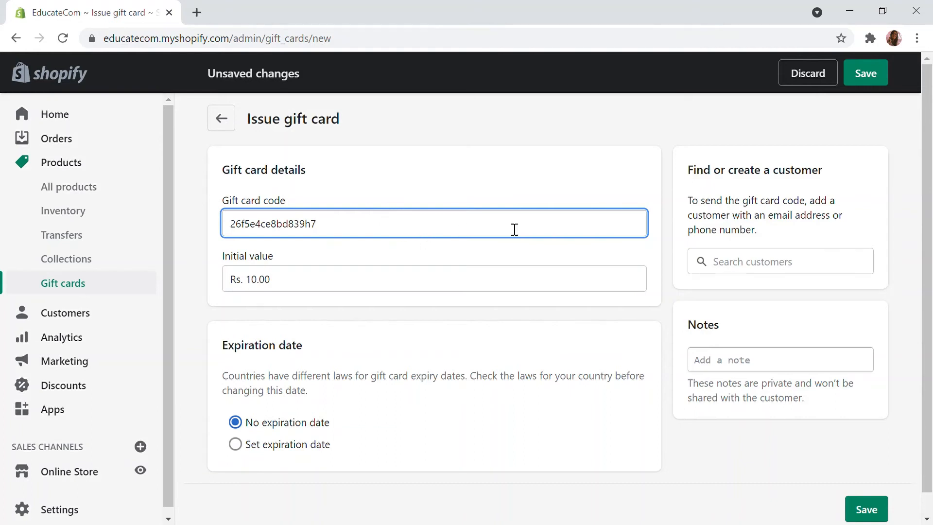
scroll(348, 209, down, 1)
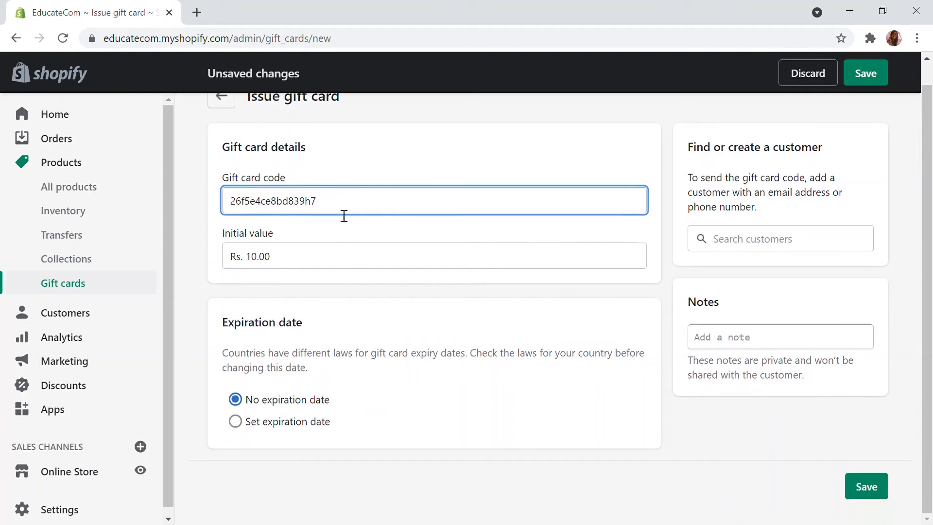
click(262, 265)
key(BackSpace)
key(BackSpace)
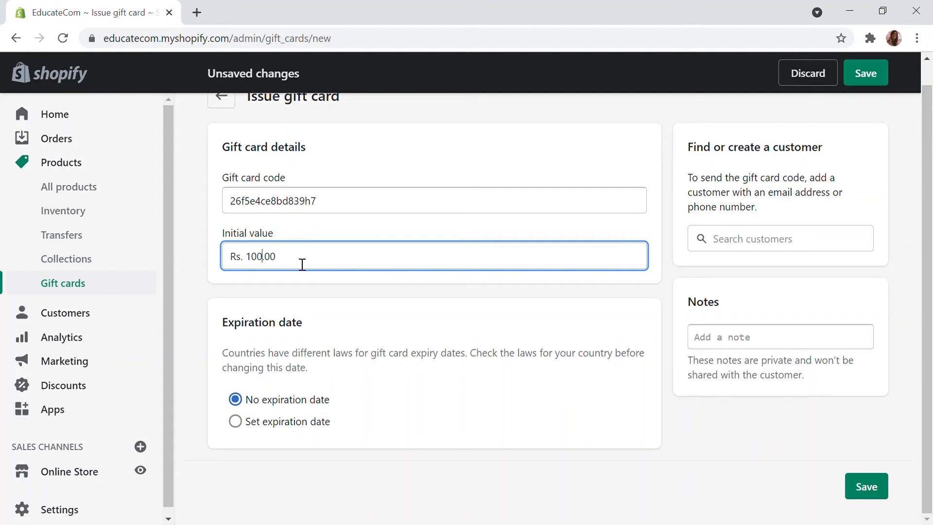
text(150)
- Give the issued gift card an expiration date of 2026-07-31
click(235, 421)
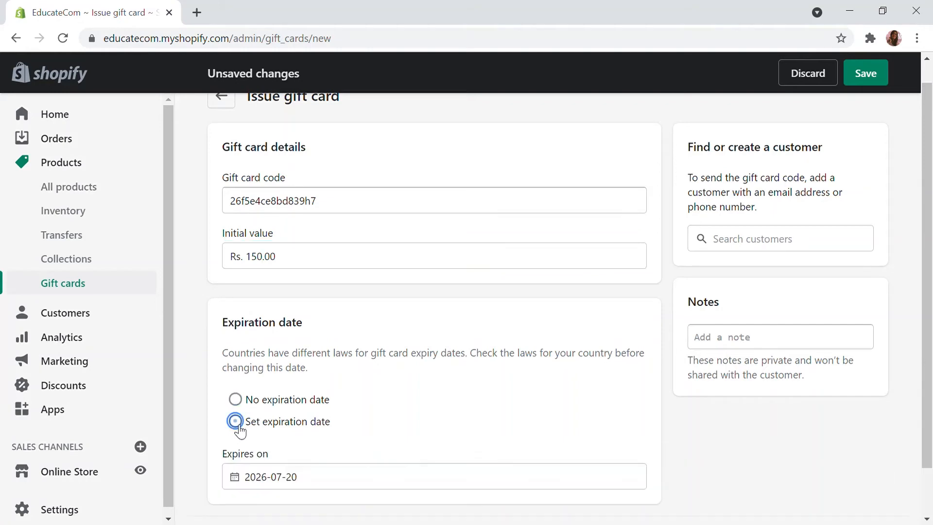
scroll(401, 302, down, 2)
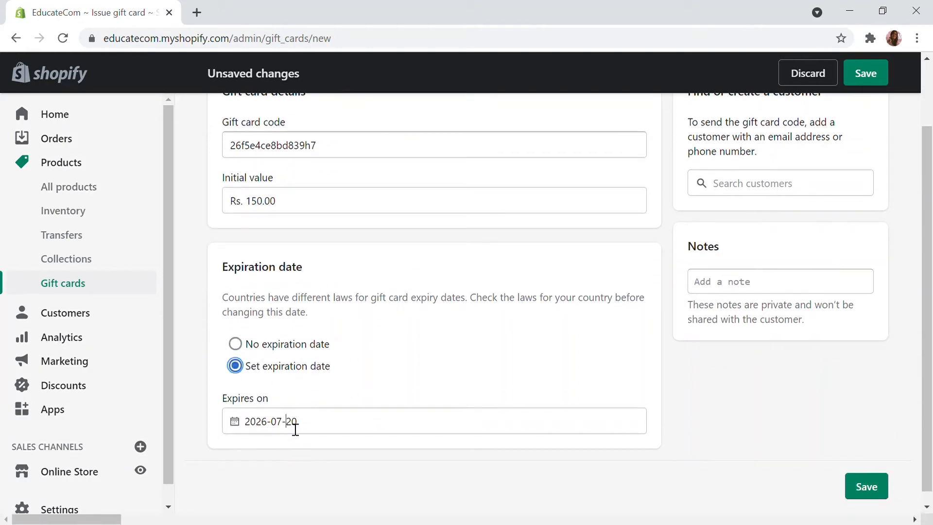
click(294, 426)
click(362, 396)
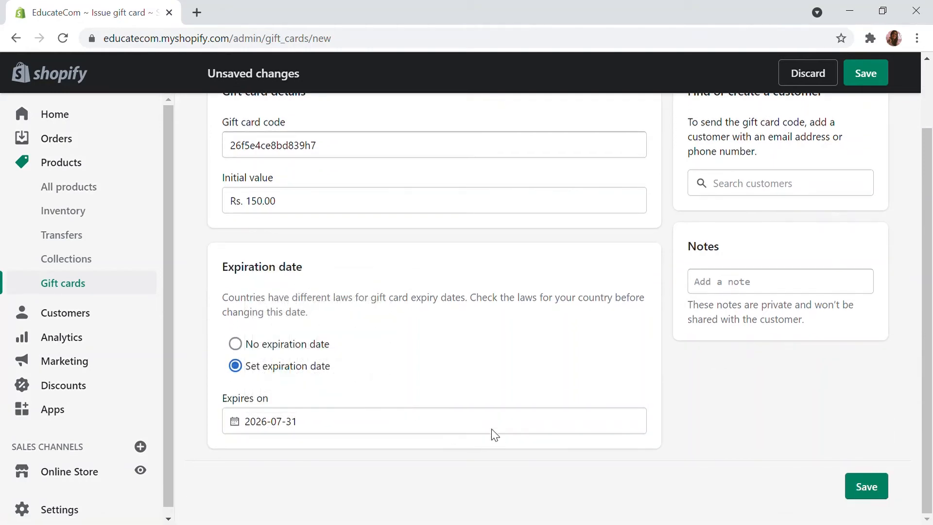
- Create a new customer for the gift card by filling in the customer's first name and e-mail address, and save the customer
scroll(506, 366, up, 2)
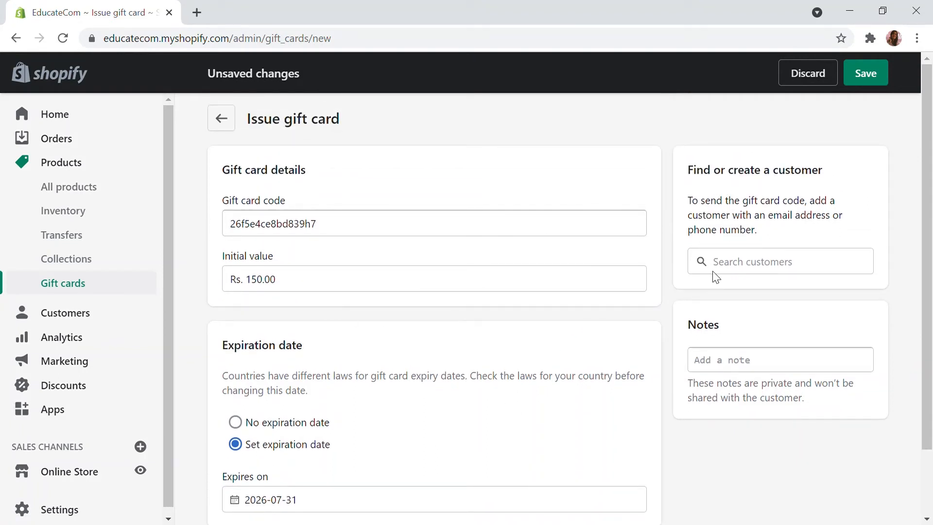
click(733, 269)
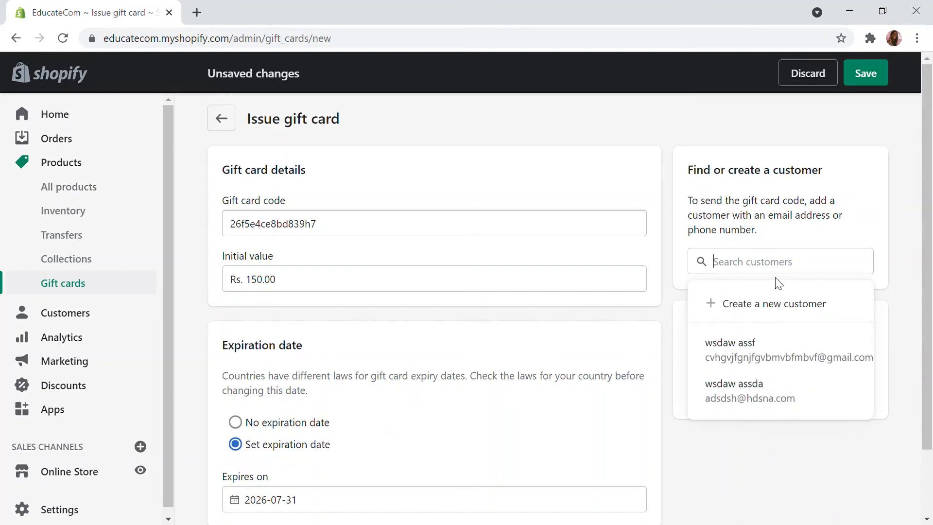
click(734, 303)
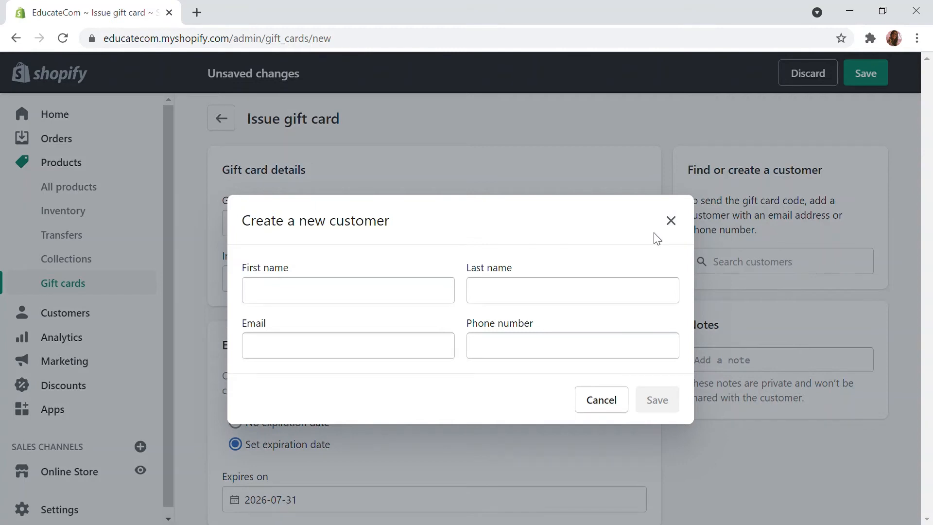
click(301, 293)
text(Educate)
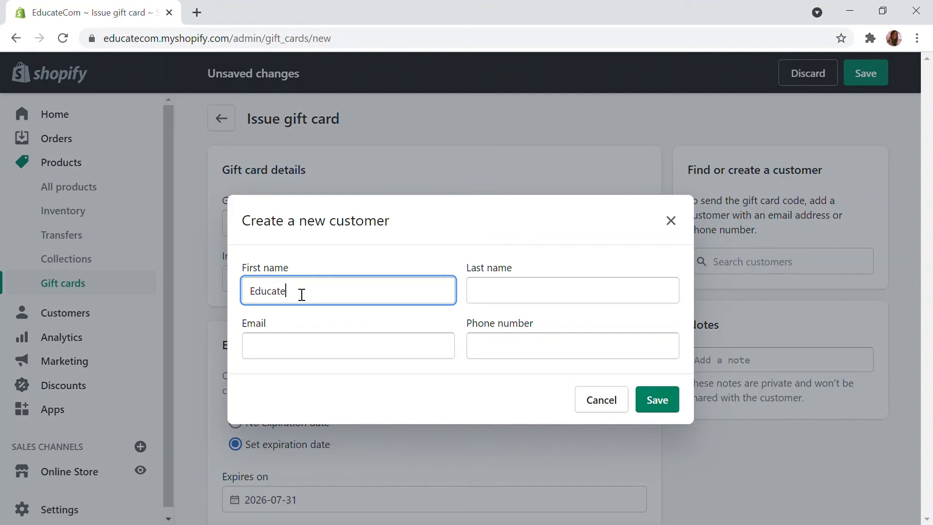
click(291, 356)
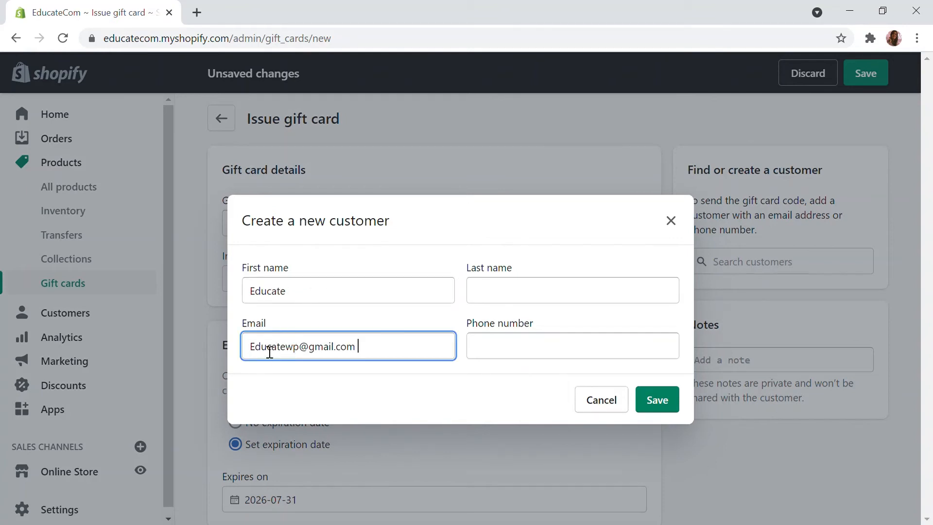
click(258, 351)
key(BackSpace)
text(e)
click(657, 402)
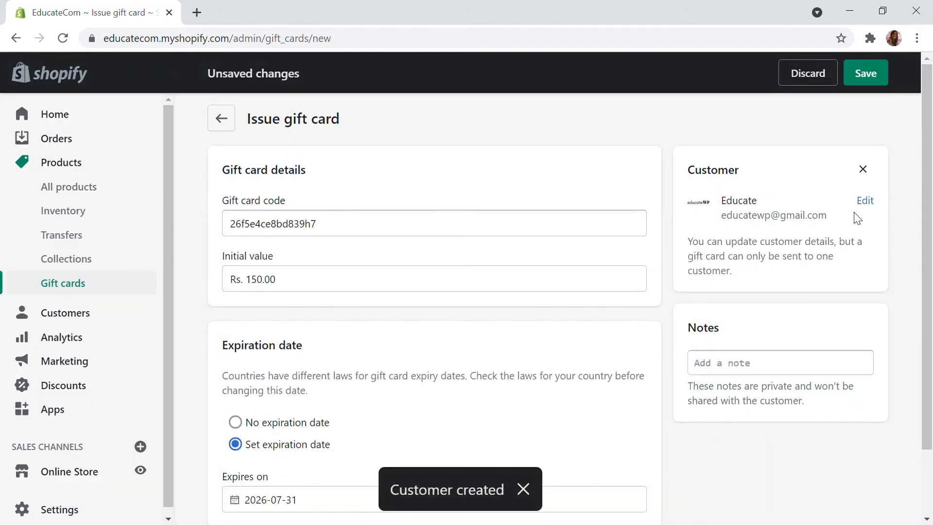
- Review the gift card's value, expiration date and assigned customer, and save it to issue the card
scroll(782, 281, down, 2)
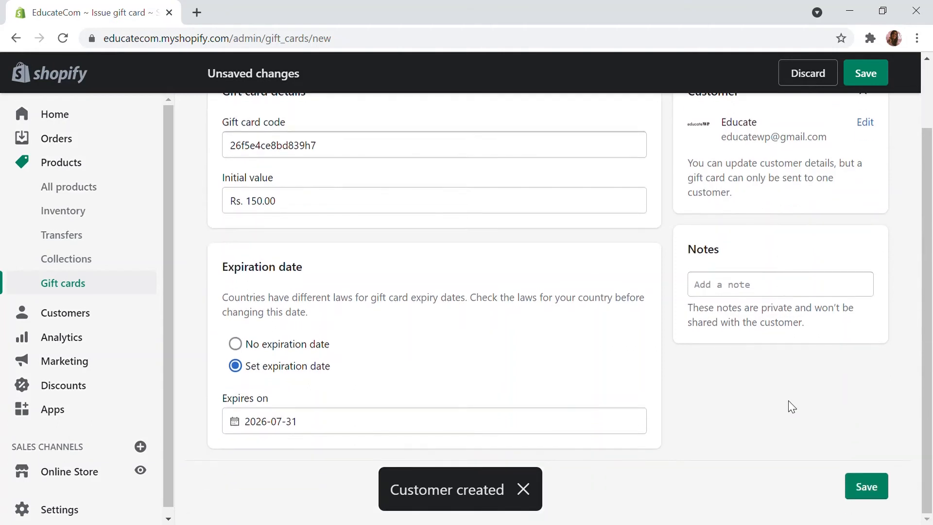
scroll(790, 406, up, 2)
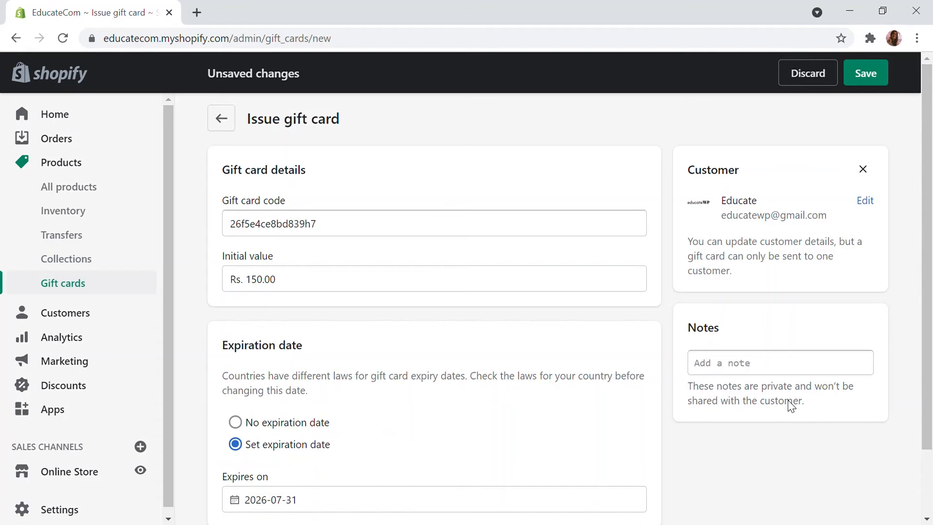
click(879, 73)
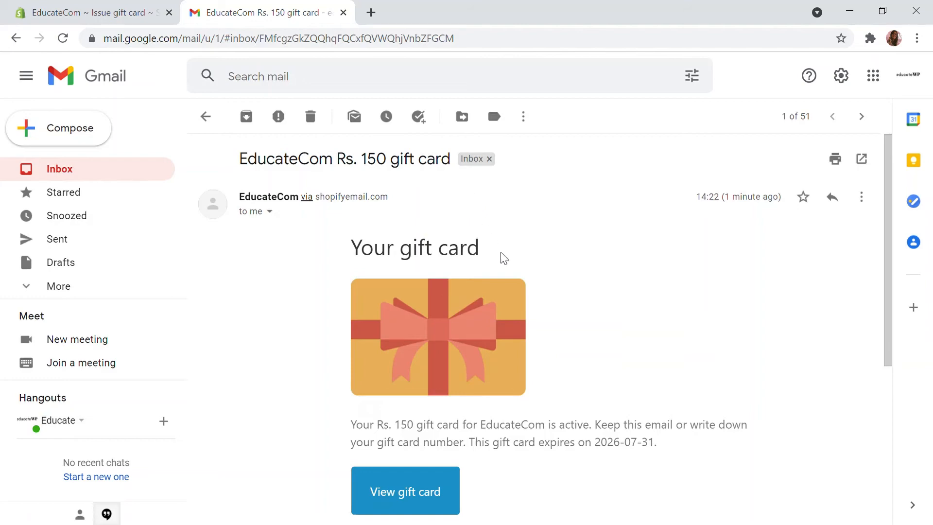
- Switch to Gmail, read the Rs. 150 gift card e-mail, and view the online gift card with its code and QR code
scroll(483, 253, down, 3)
scroll(349, 219, up, 3)
scroll(564, 388, down, 3)
click(414, 341)
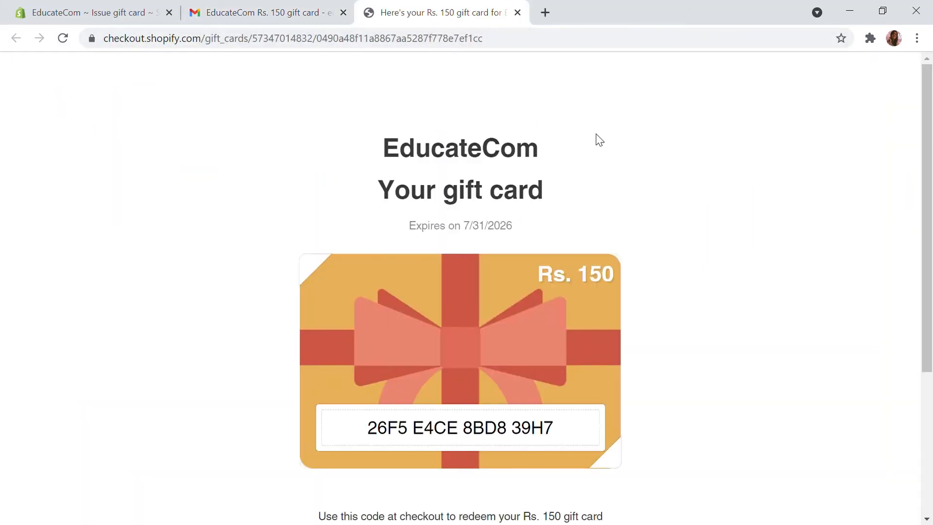
scroll(508, 137, down, 1)
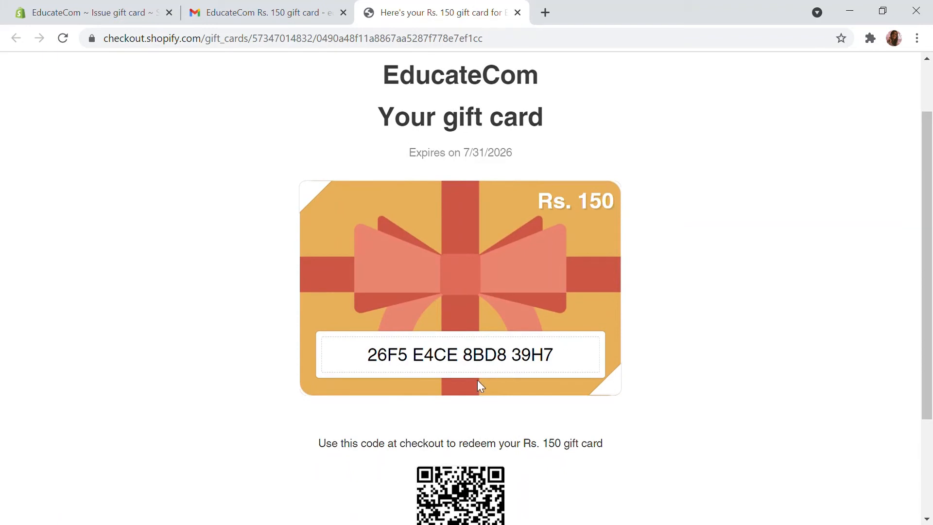
scroll(578, 360, down, 3)
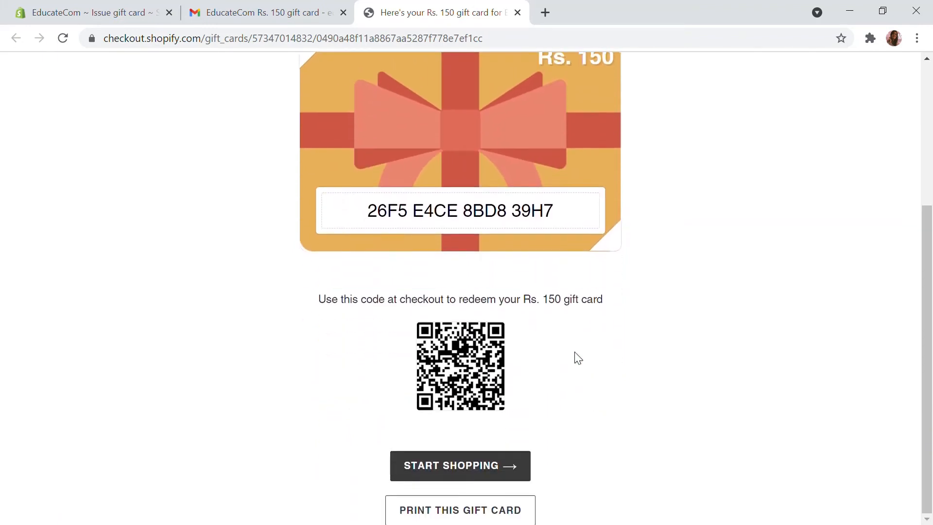
click(566, 217)
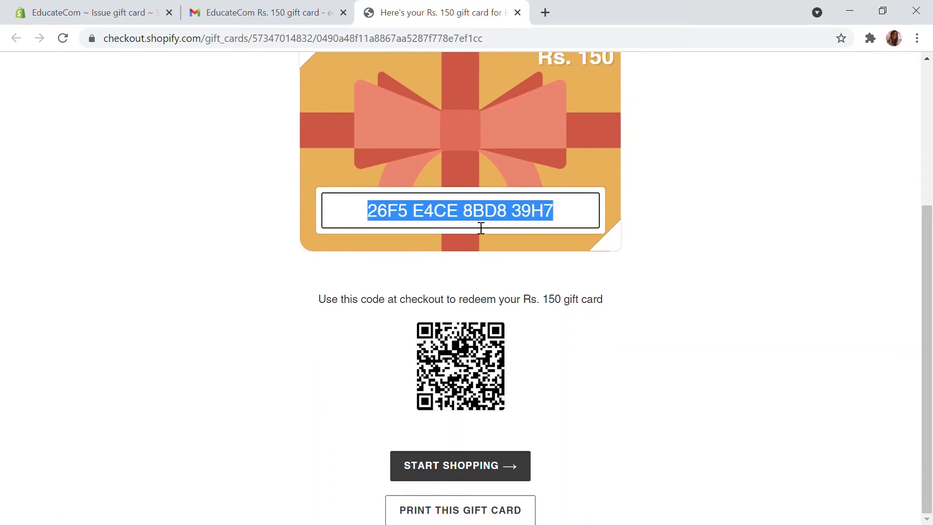
- Return to the store checkout for the Floral Tent Dress in White, paste the gift card code once, and apply it to the order
click(124, 10)
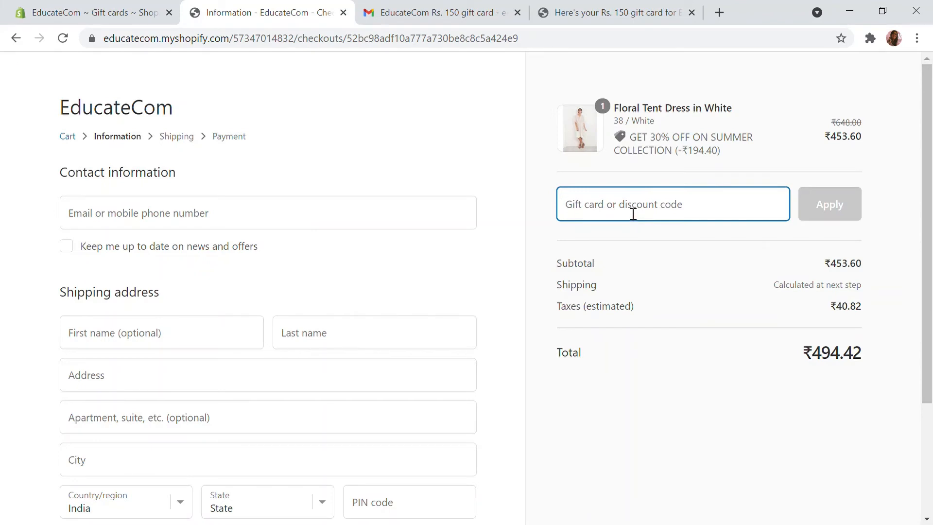
key(ctrl+v)
key(ctrl+v)
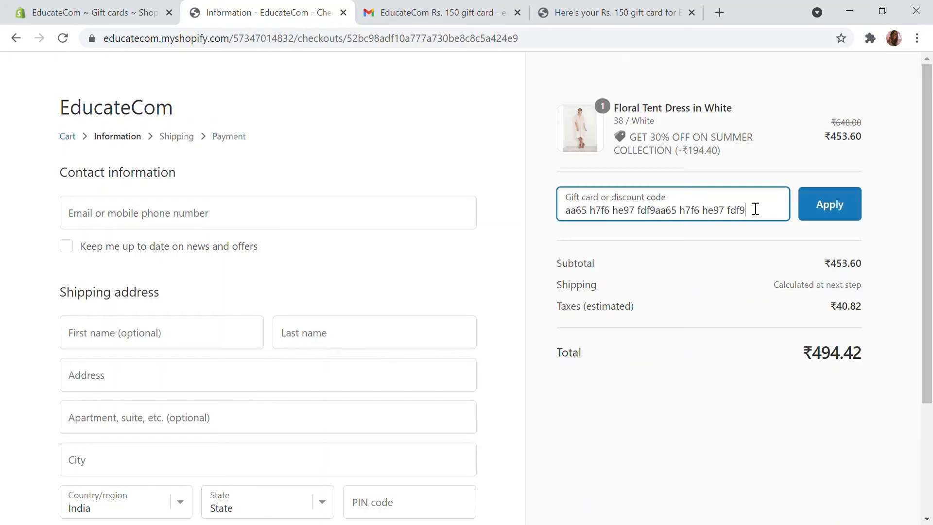
key(ctrl+z)
click(844, 218)
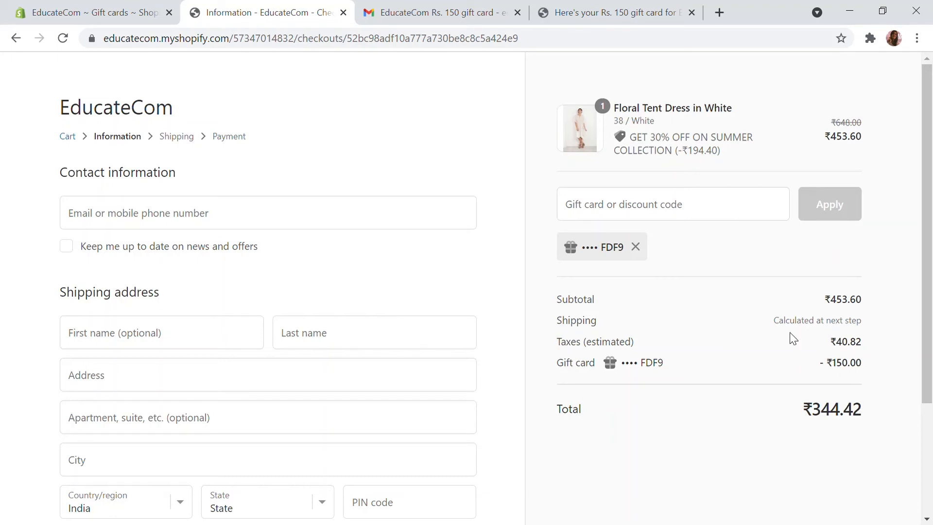
- In the Shopify admin, examine the details and disabling option of the gift card without a customer, and return to the gift card list
key(ctrl+shift+Tab)
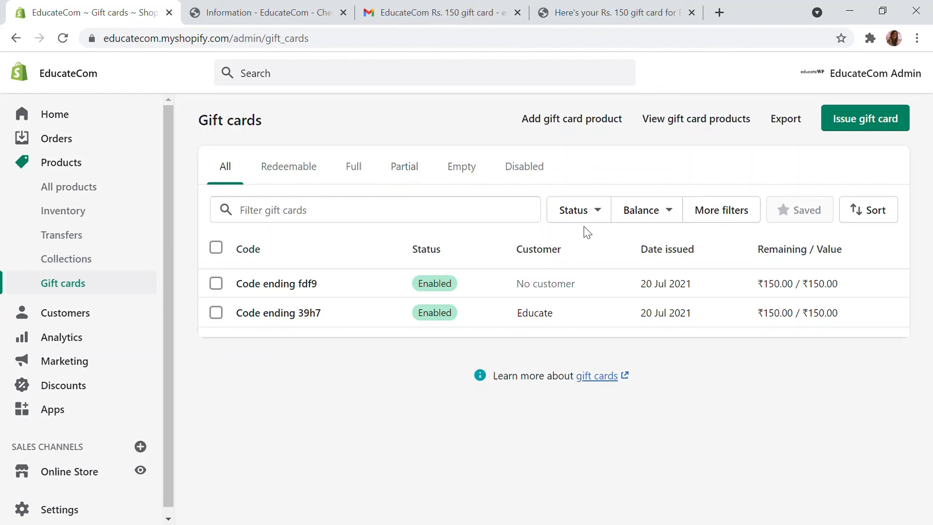
click(302, 284)
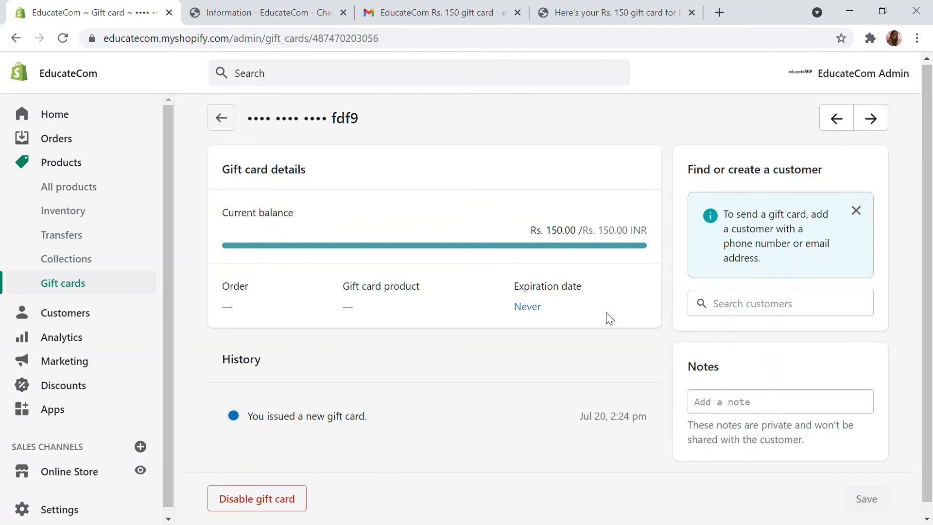
scroll(606, 316, down, 1)
scroll(416, 235, up, 1)
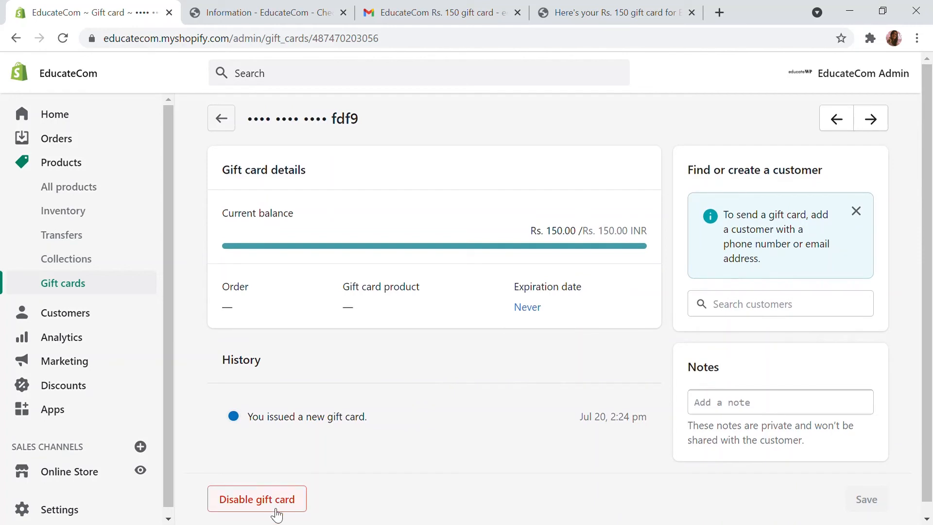
scroll(275, 509, down, 1)
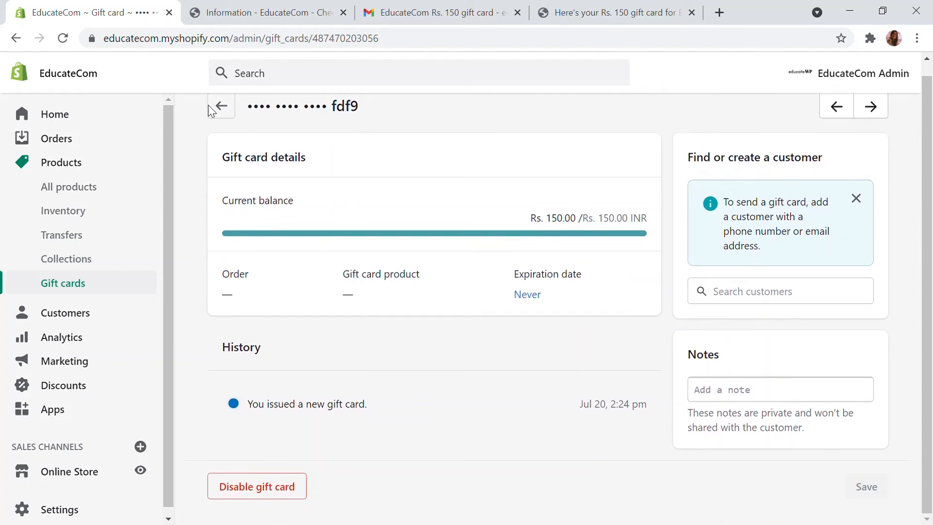
click(223, 107)
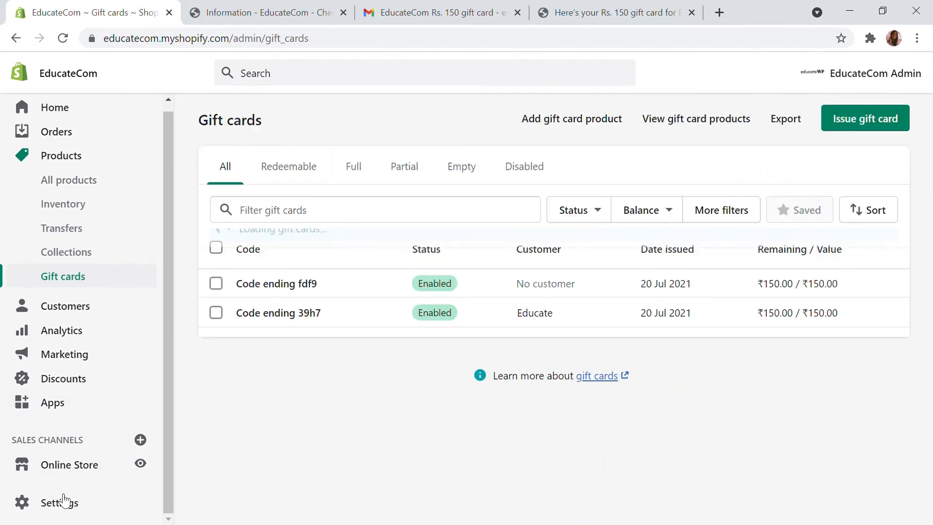
- In the store's gift card settings, make gift cards expire 1 year after purchase and enable Apple Wallet Passes
click(65, 503)
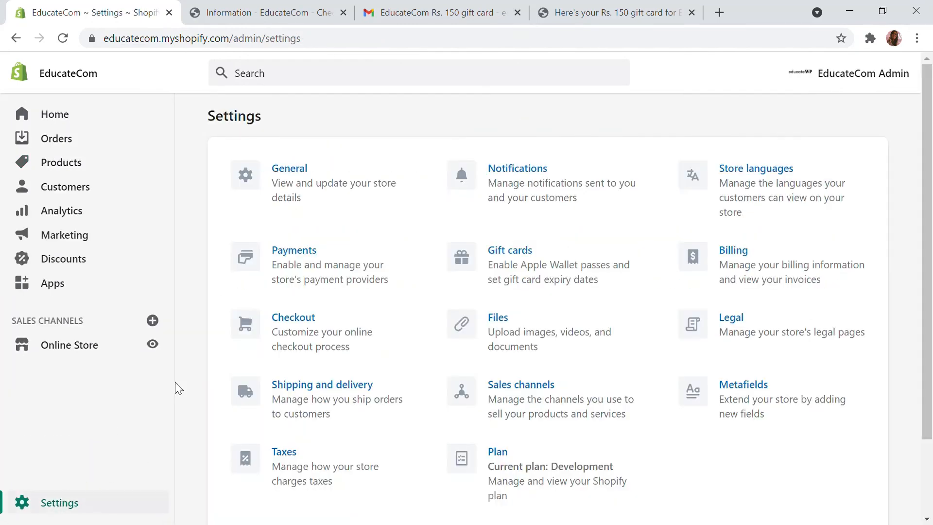
click(499, 259)
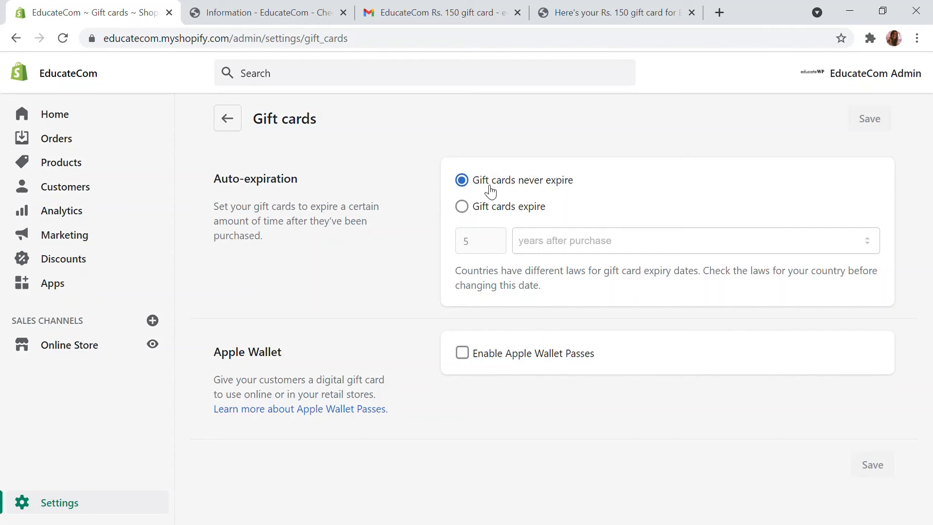
click(475, 211)
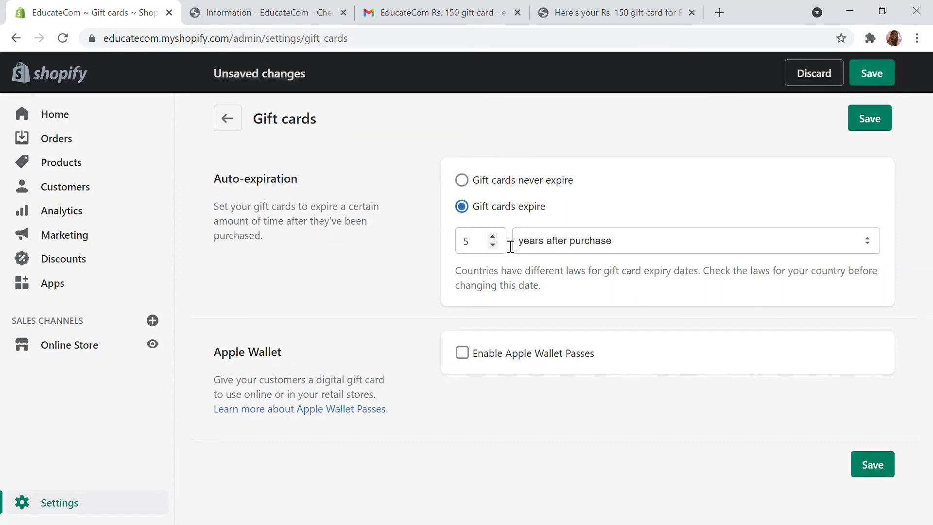
click(493, 236)
click(462, 354)
scroll(586, 350, down, 3)
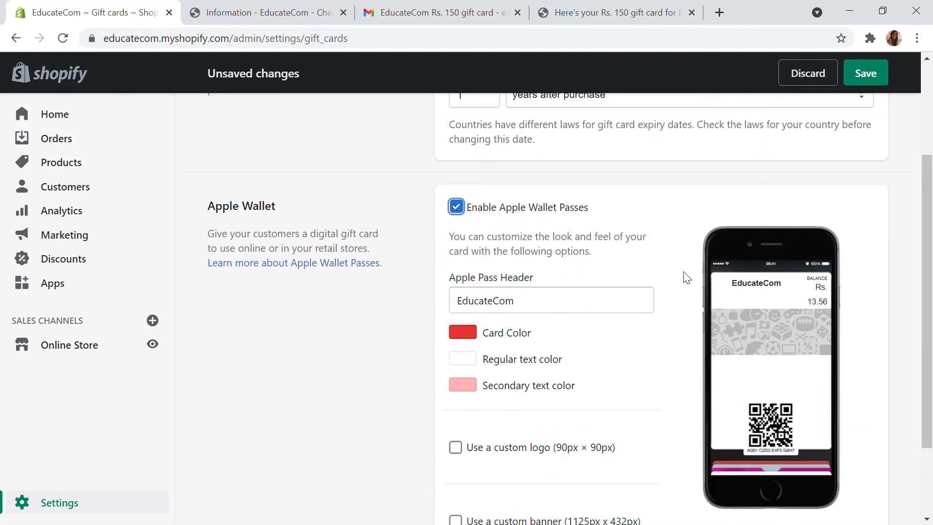
- Try lime green #c8ea35 as the card color of the Apple Wallet pass
click(471, 334)
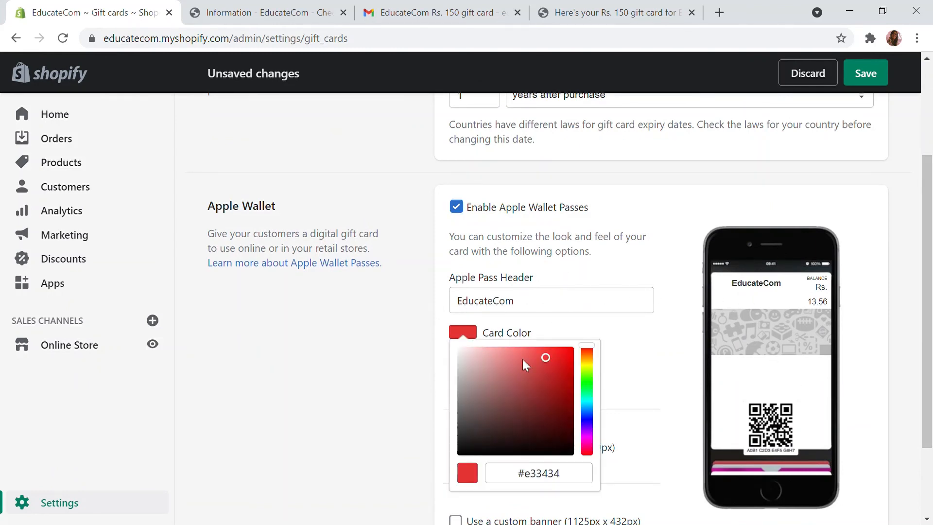
click(511, 375)
click(586, 367)
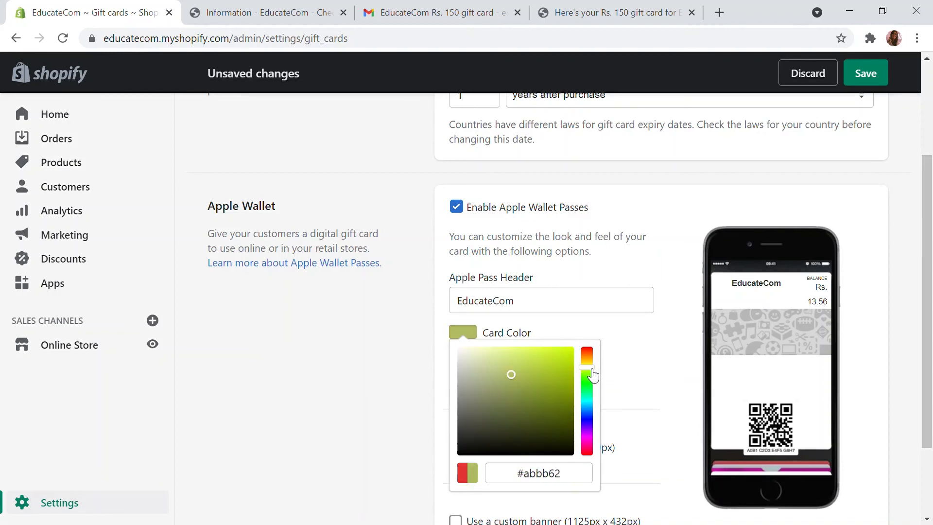
mouse_move(502, 377)
mouse_down()
mouse_move(572, 355)
mouse_move(547, 355)
mouse_up()
click(651, 309)
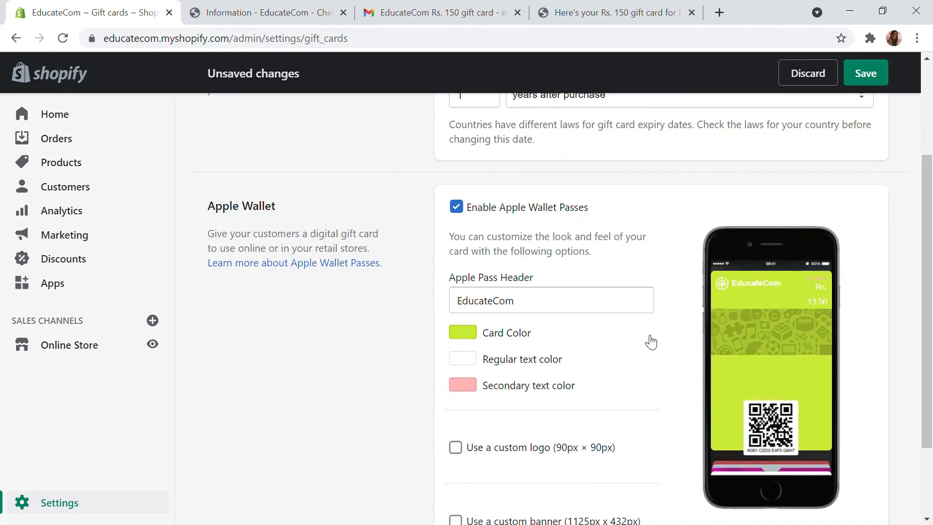
- Change the Apple Wallet pass card color to orange
click(464, 334)
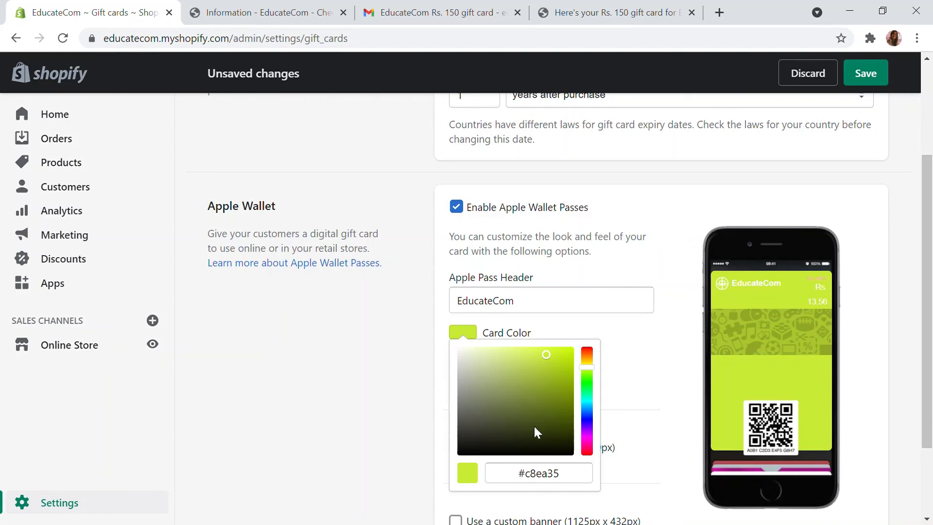
drag(552, 381, 548, 379)
click(587, 353)
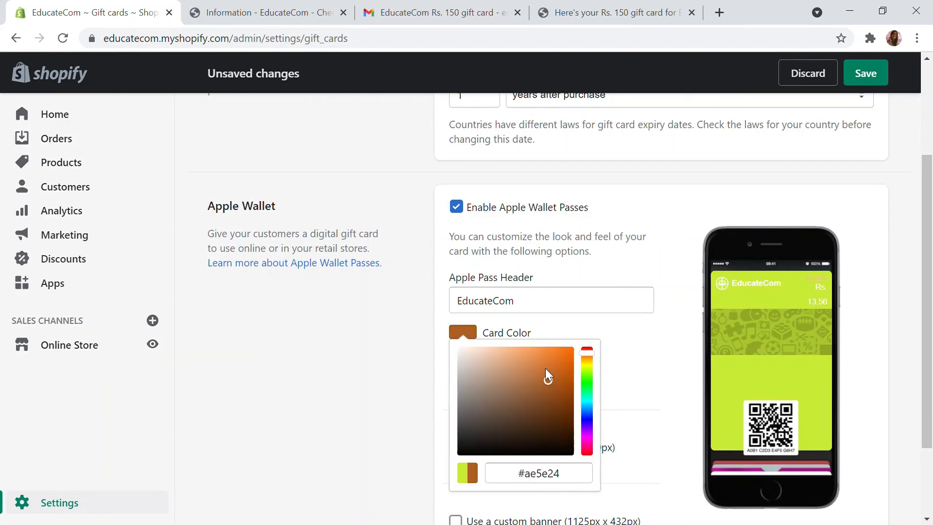
click(551, 364)
click(590, 322)
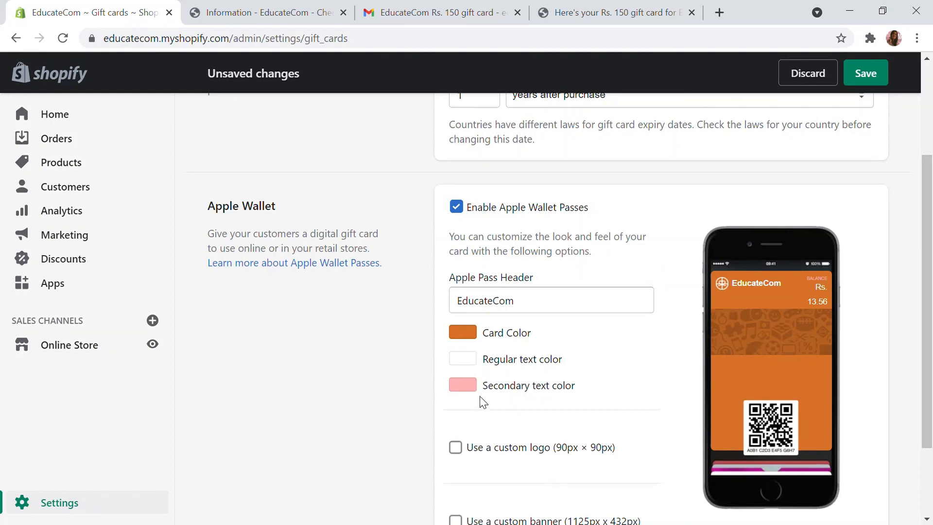
- Review the custom logo, banner and expiration options, and save the gift card settings
scroll(484, 396, down, 3)
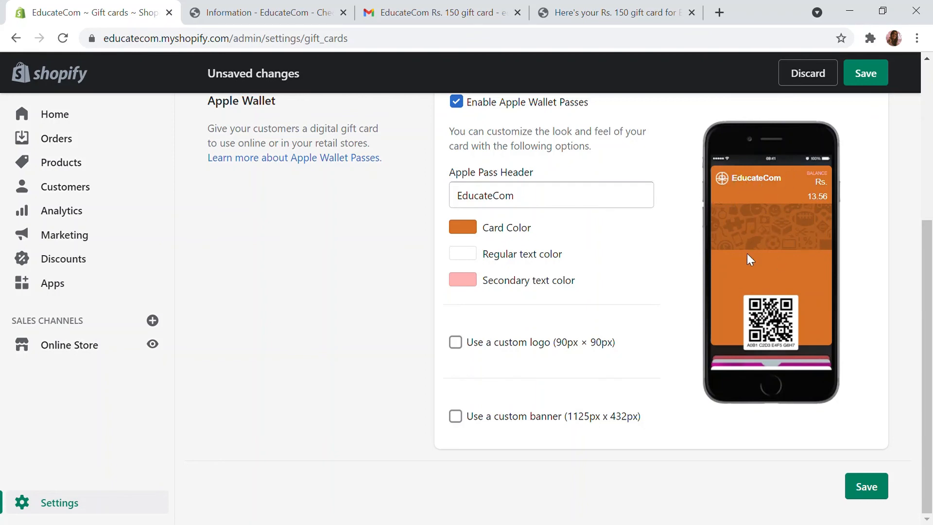
scroll(747, 252, up, 5)
scroll(745, 258, down, 3)
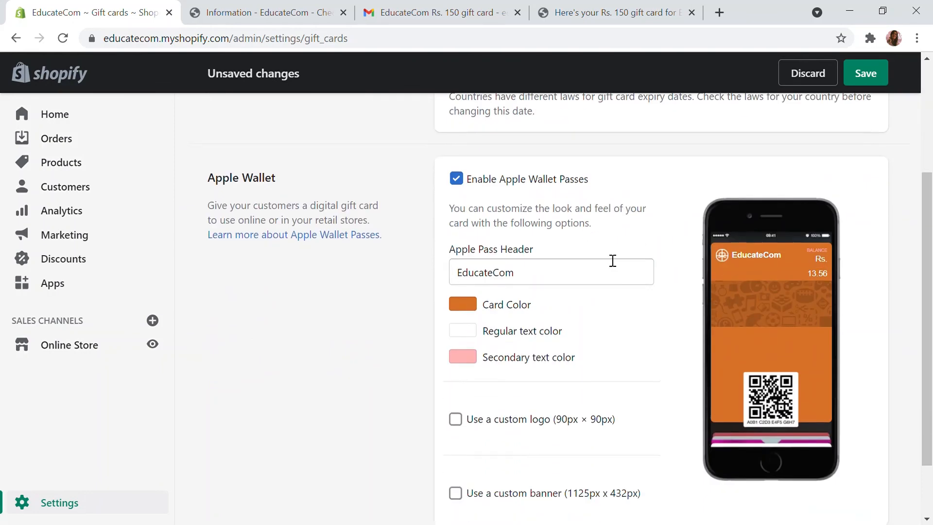
scroll(613, 261, down, 2)
click(866, 489)
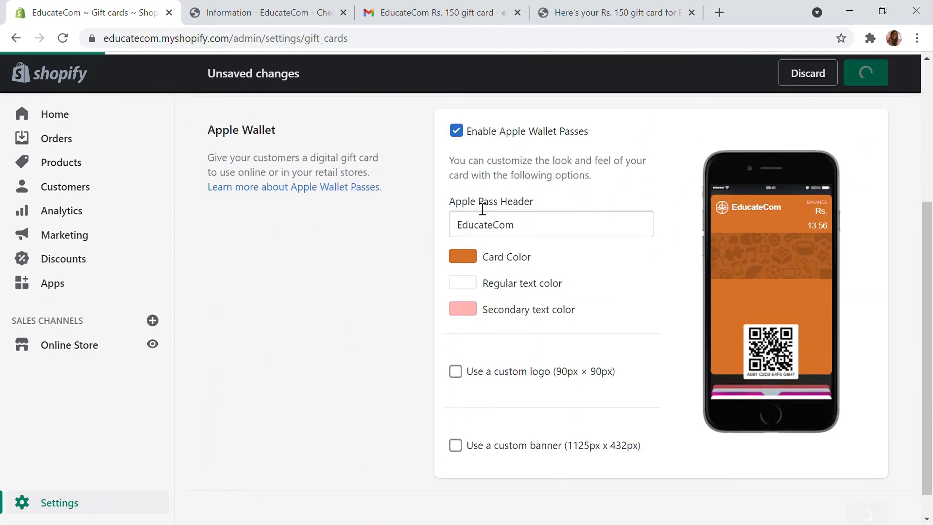
scroll(482, 209, up, 5)
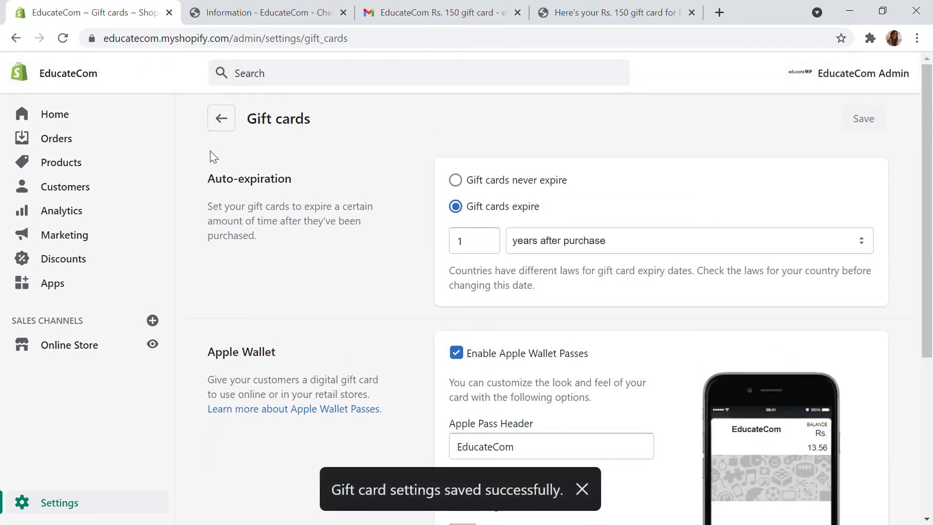
- Return to the list of issued gift cards in the products section
click(109, 165)
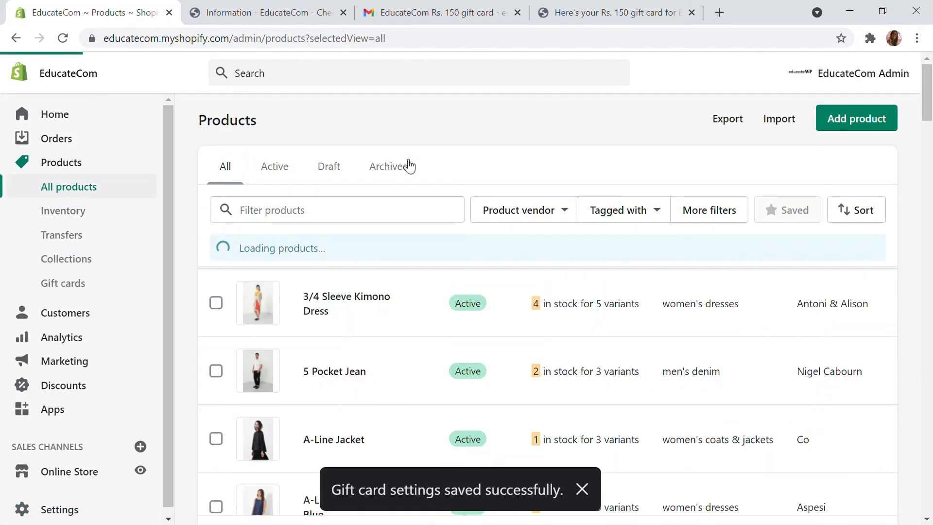
click(72, 284)
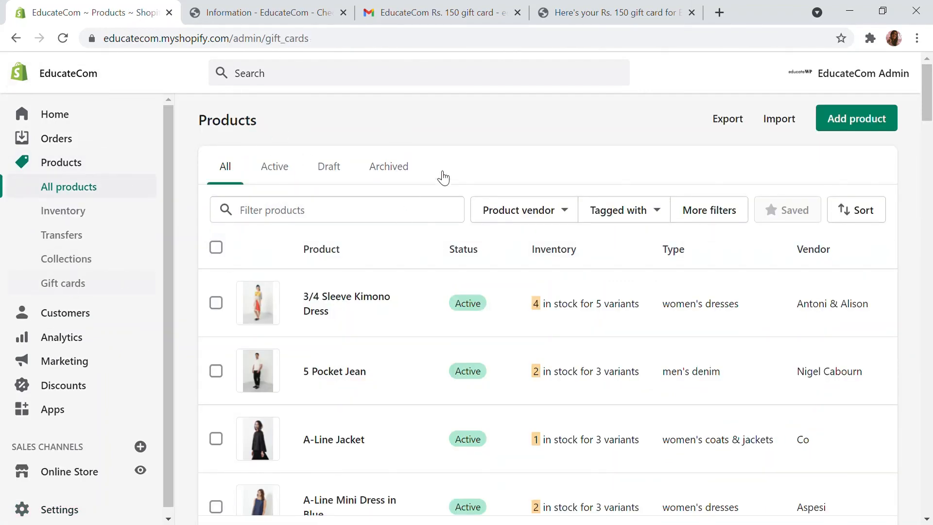